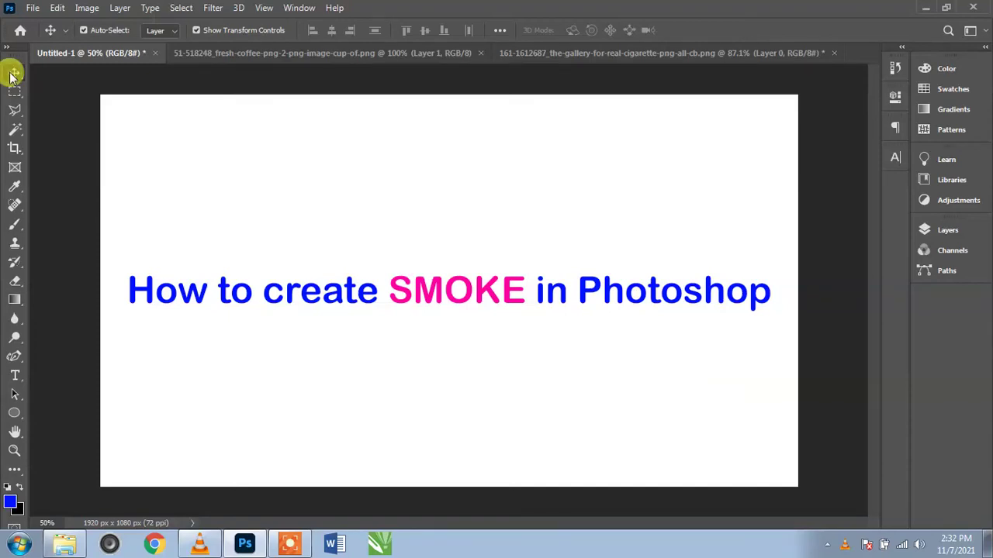
Add an empty Layer 1 directly above the white Background layer.
left_click(938, 231)
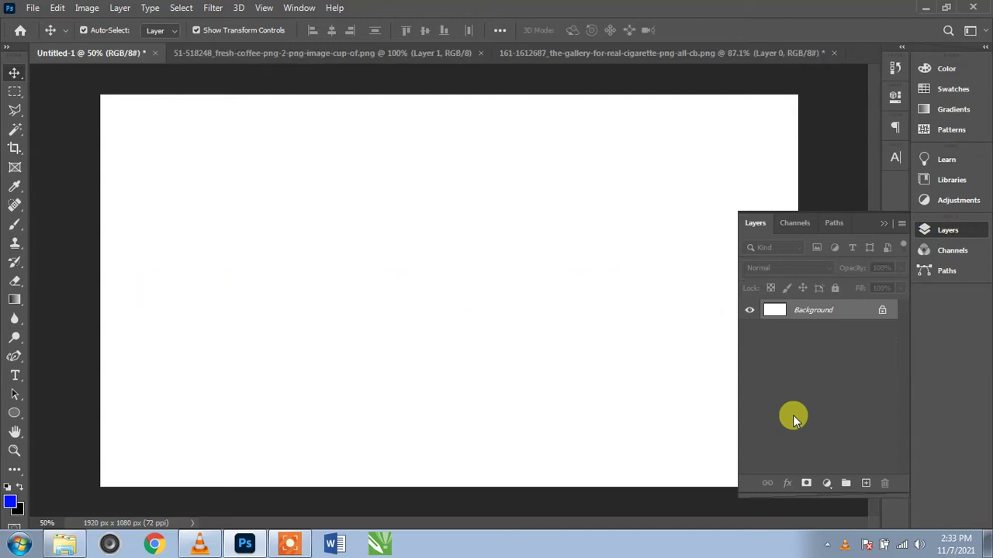
left_click(866, 483)
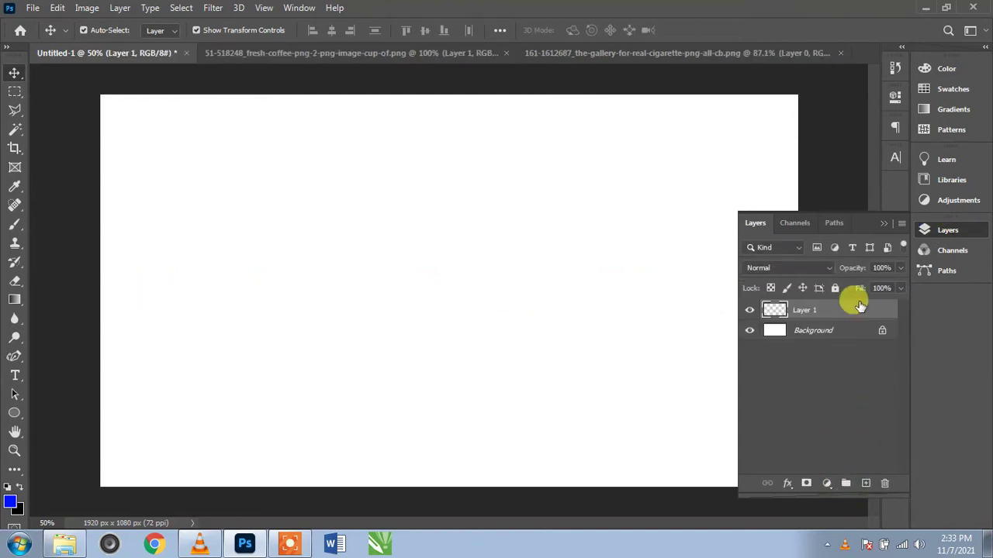
left_click(884, 225)
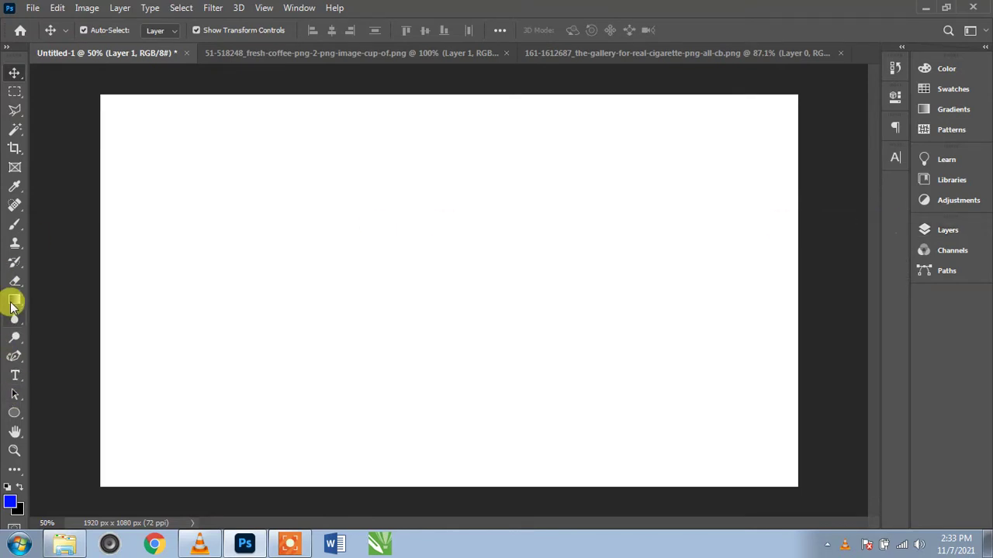
Select the Gradient Tool and add a pure red colour stop in the Gradient Editor.
left_click(14, 299)
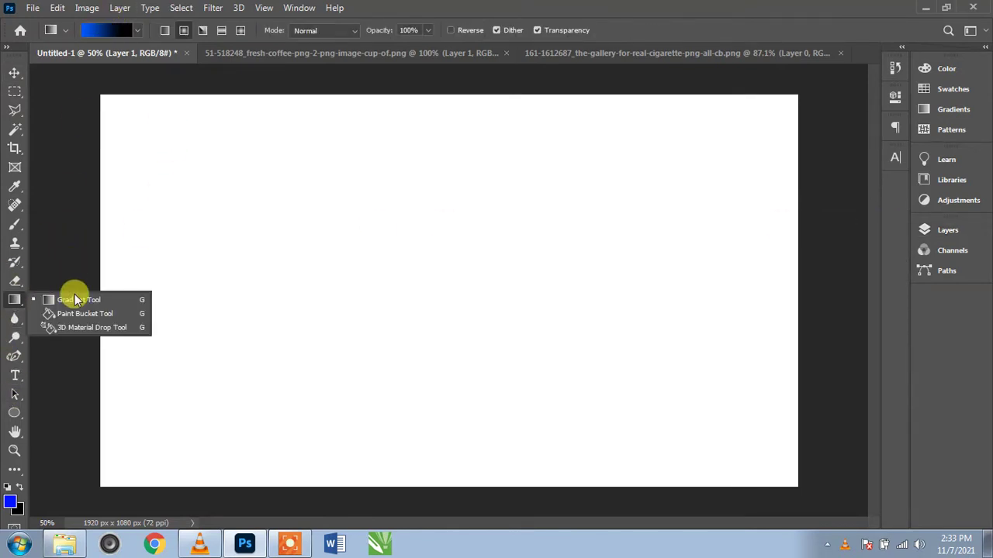
left_click(80, 300)
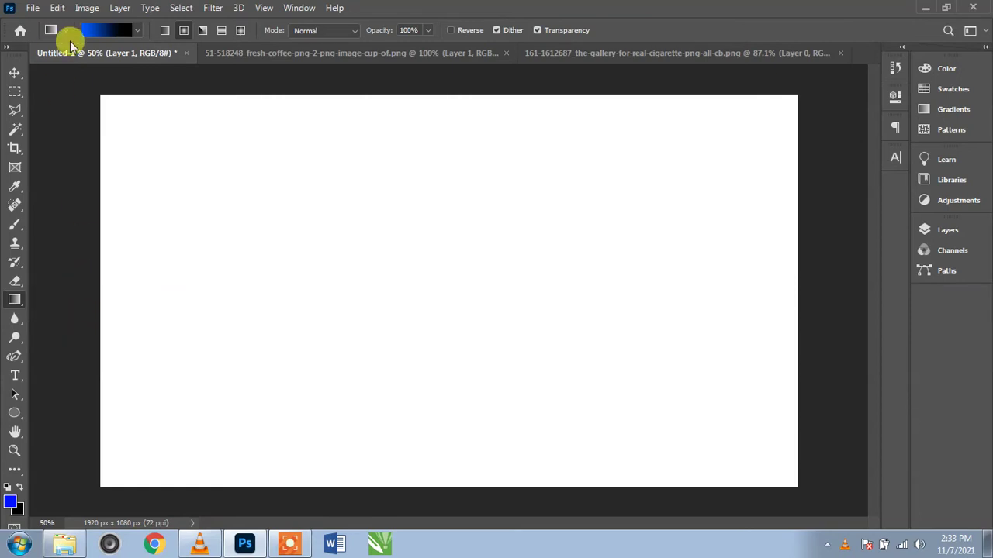
left_click(103, 31)
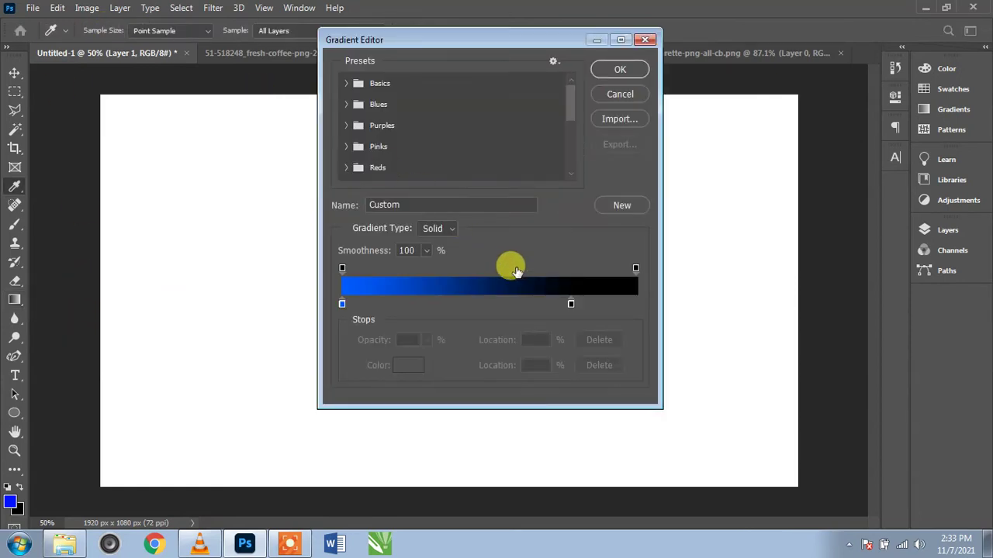
left_click(572, 304)
left_click(409, 366)
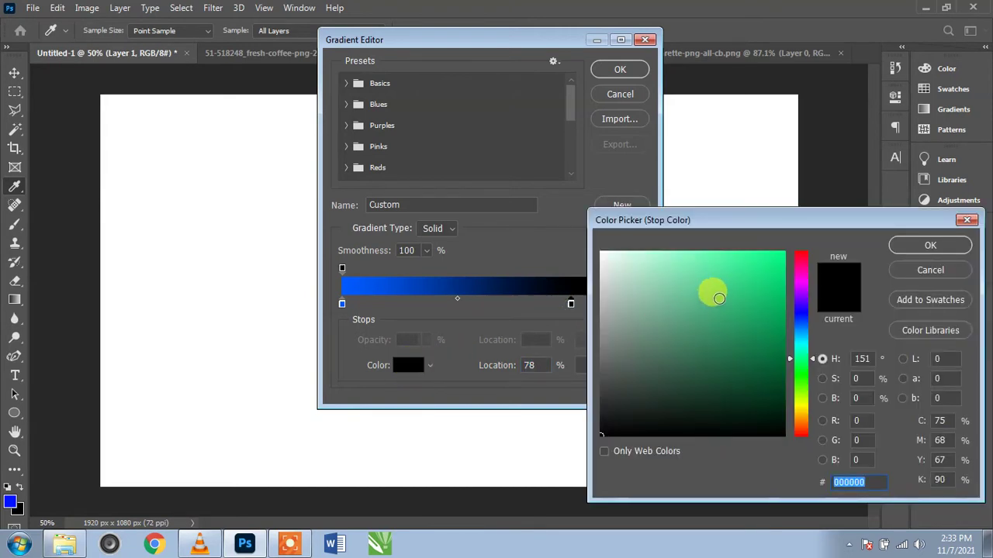
left_click(792, 252)
left_click_drag(799, 268, 802, 437)
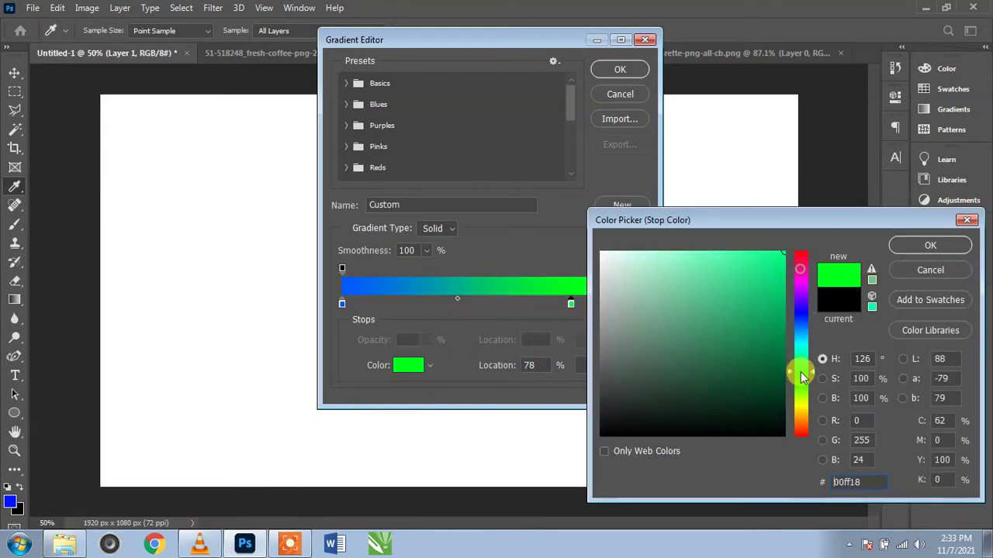
left_click(951, 247)
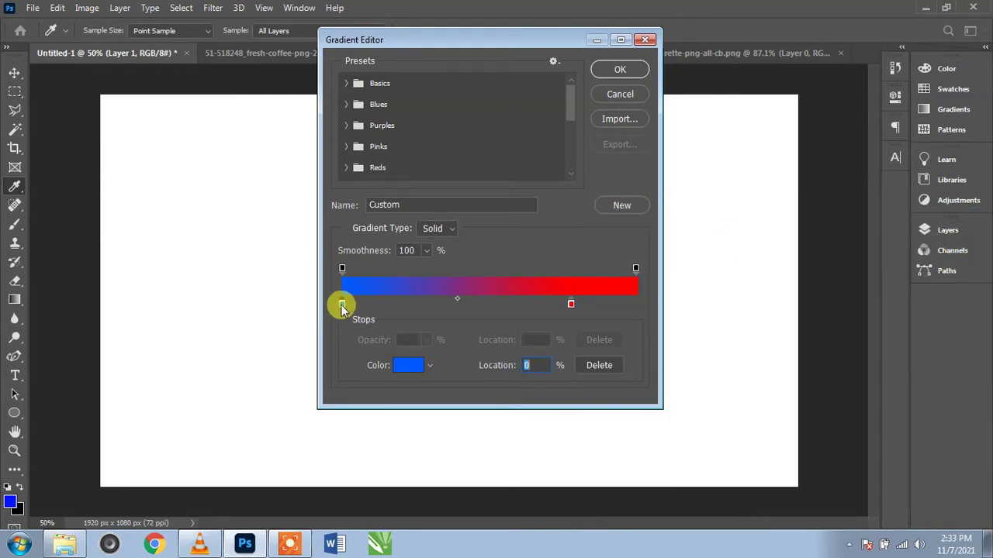
Make the left stop orange (ffa800), move the red stop to 95%, and confirm the gradient.
left_click(407, 364)
mouse_move(628, 308)
left_mouse_down()
mouse_move(694, 294)
mouse_move(811, 222)
left_mouse_up()
left_click(804, 423)
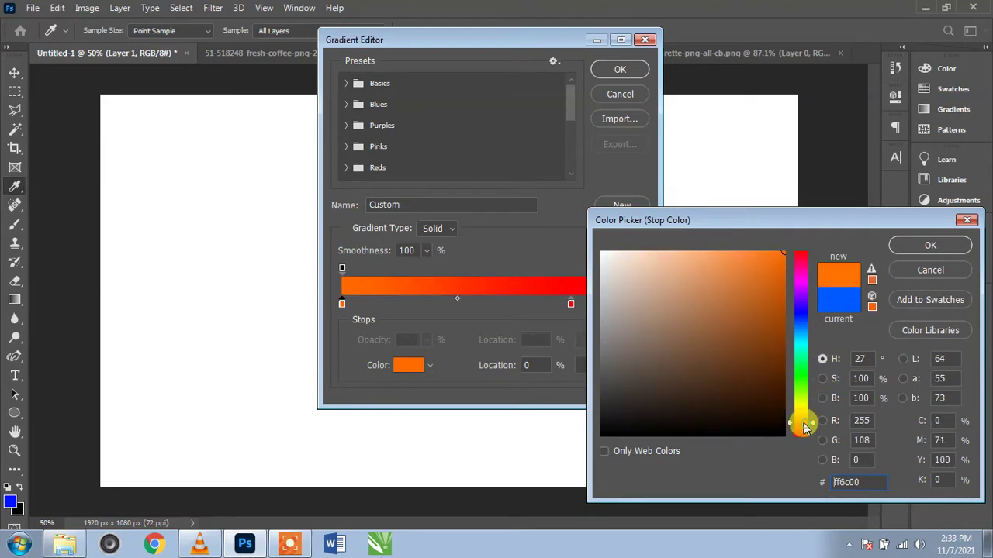
left_click_drag(805, 427, 804, 420)
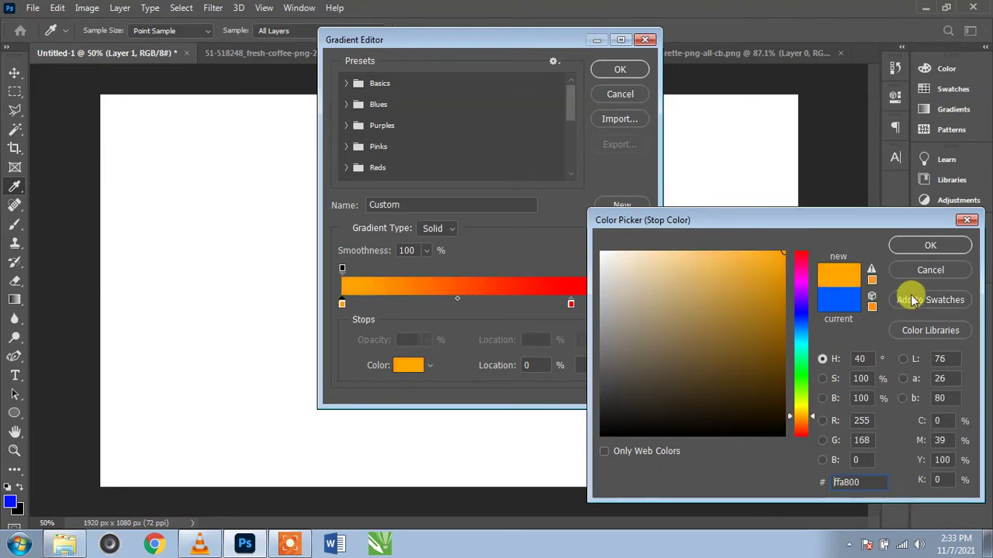
left_click(930, 245)
left_click_drag(572, 306, 634, 305)
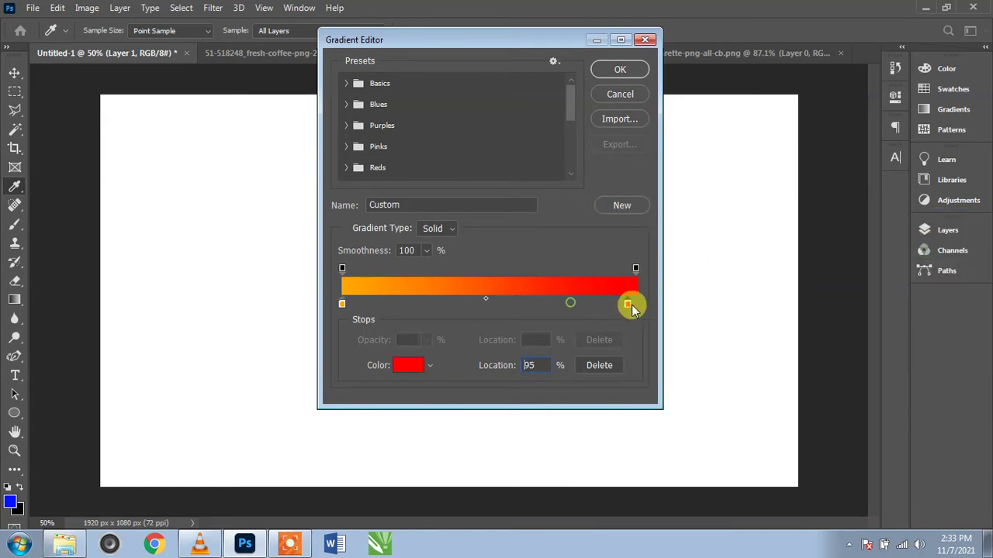
left_click(624, 70)
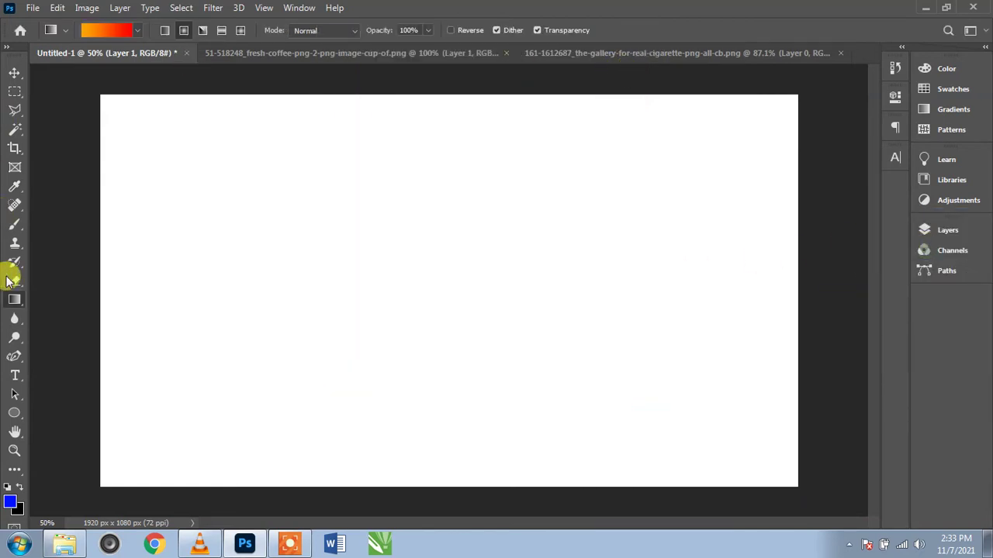
Fill Layer 1 with a radial orange-to-red gradient centred slightly above the canvas middle.
left_click(184, 31)
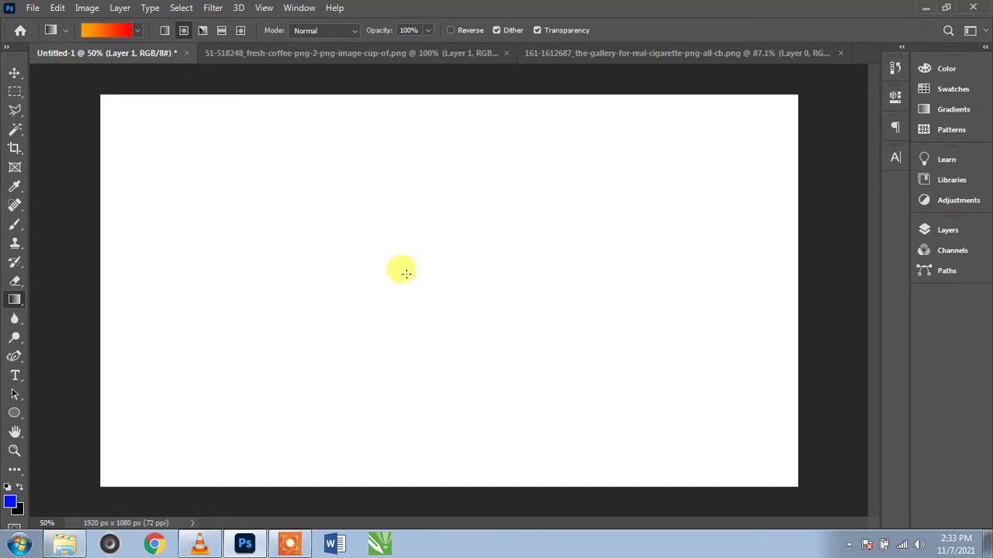
left_click_drag(449, 270, 811, 489)
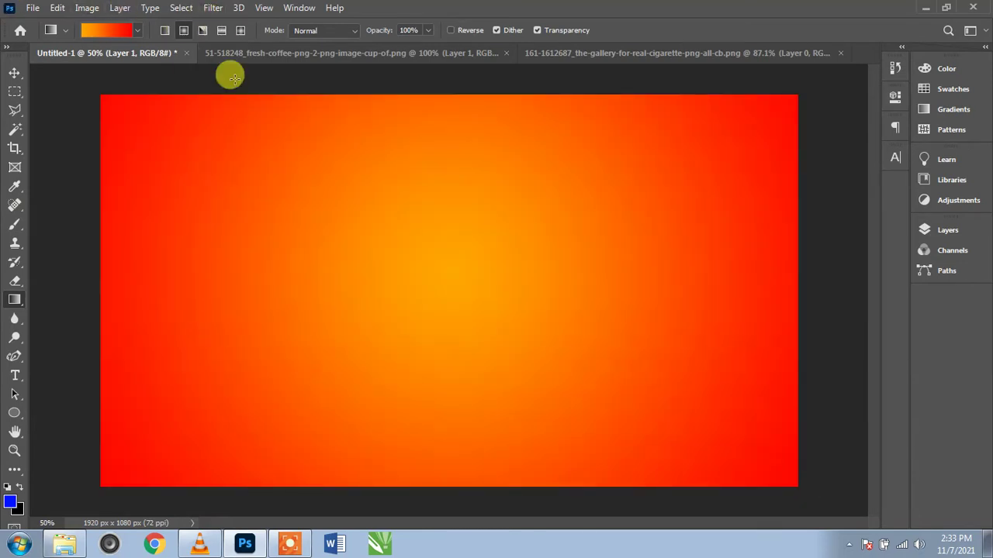
left_click_drag(392, 292, 620, 327)
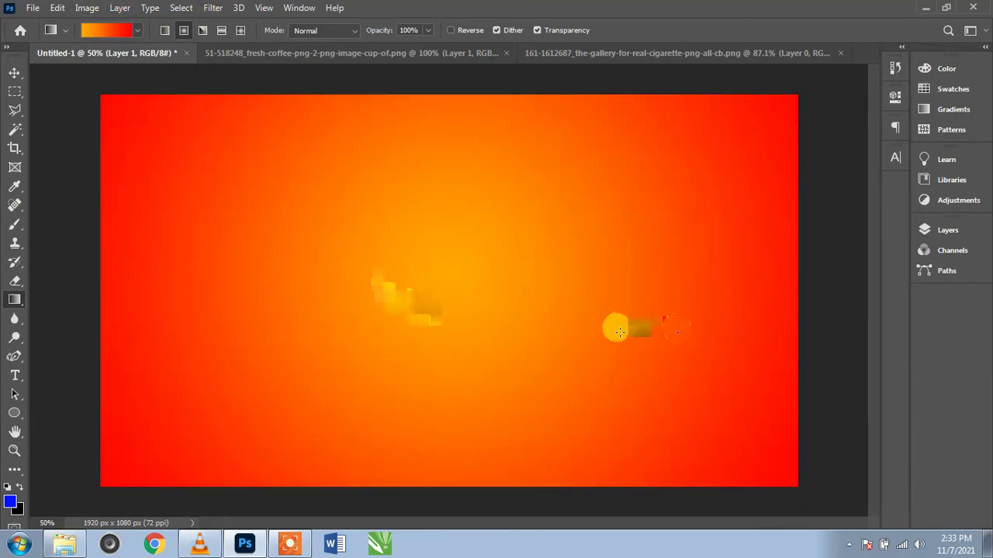
left_click(14, 72)
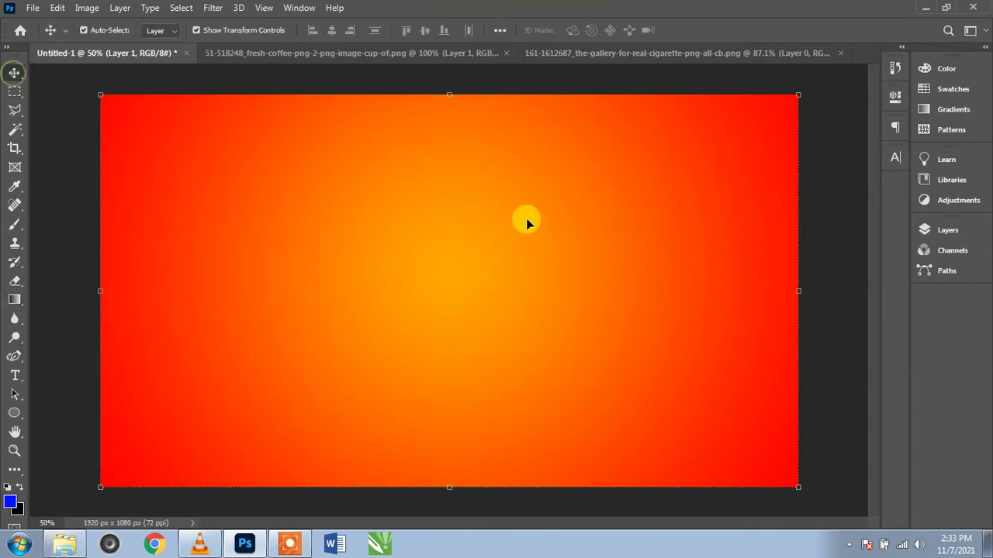
Bring the coffee cup into Untitled-1 as Layer 2, scaled to about 216% × 188%, lower centre.
left_click(234, 53)
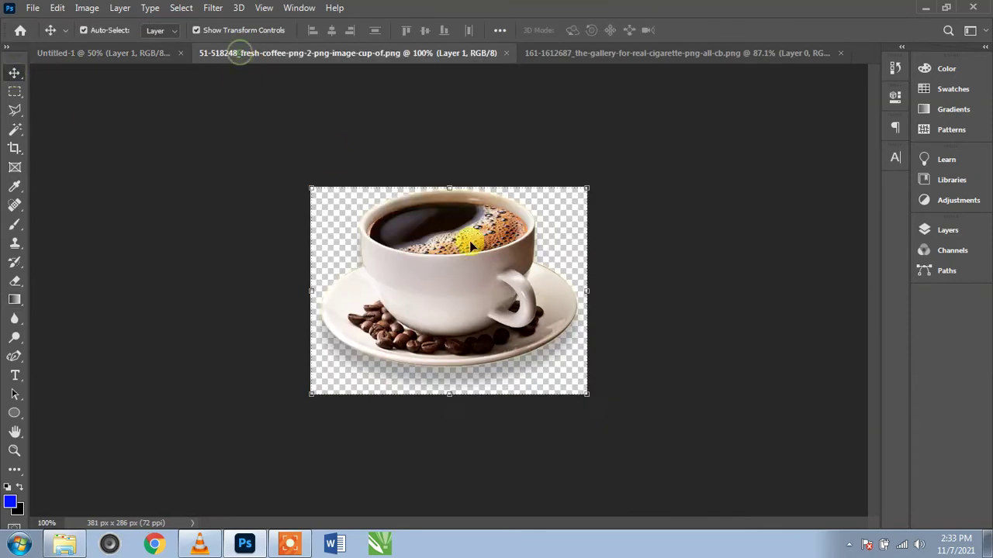
mouse_move(458, 289)
left_mouse_down()
mouse_move(83, 67)
mouse_move(159, 93)
left_mouse_up()
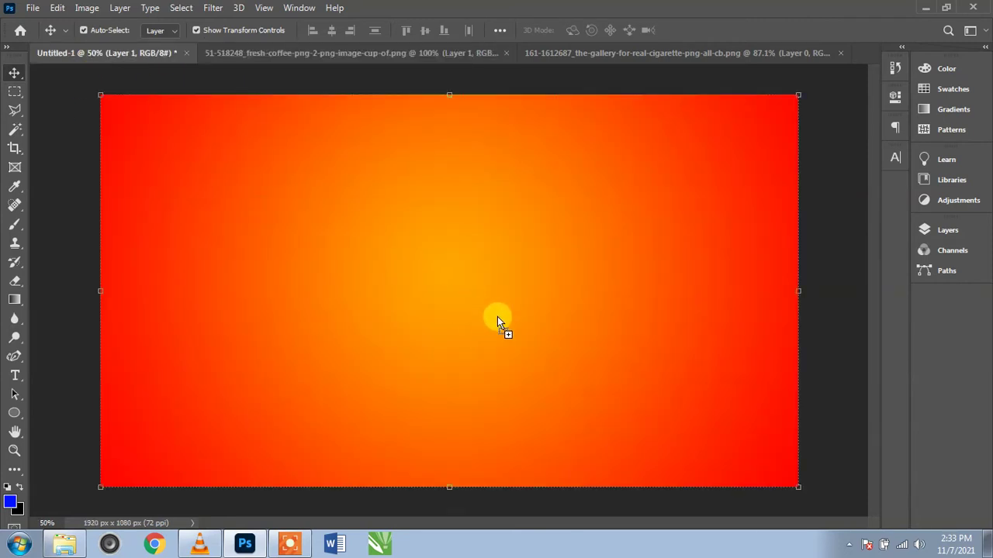
mouse_move(497, 318)
left_mouse_down()
mouse_move(532, 330)
mouse_move(453, 414)
left_mouse_up()
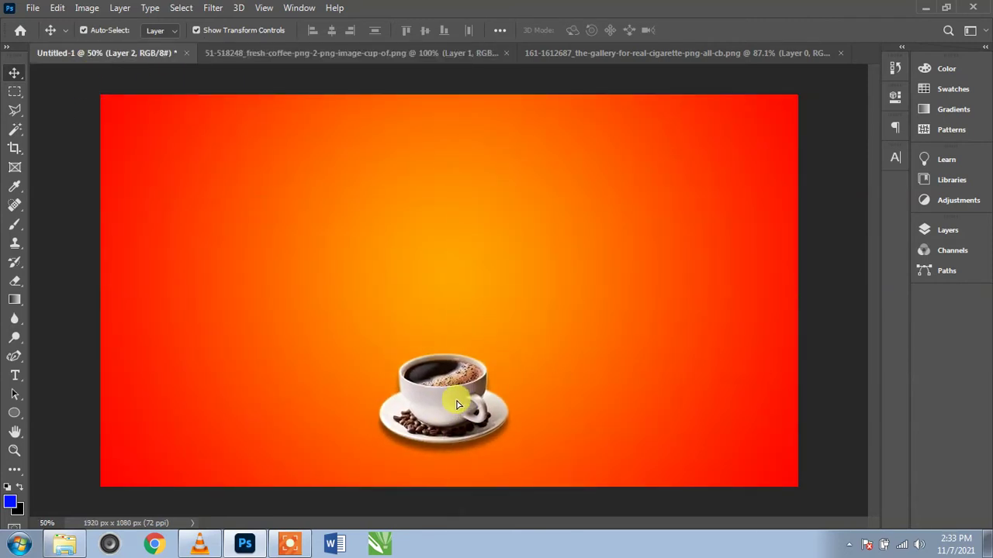
left_click_drag(521, 353, 585, 300)
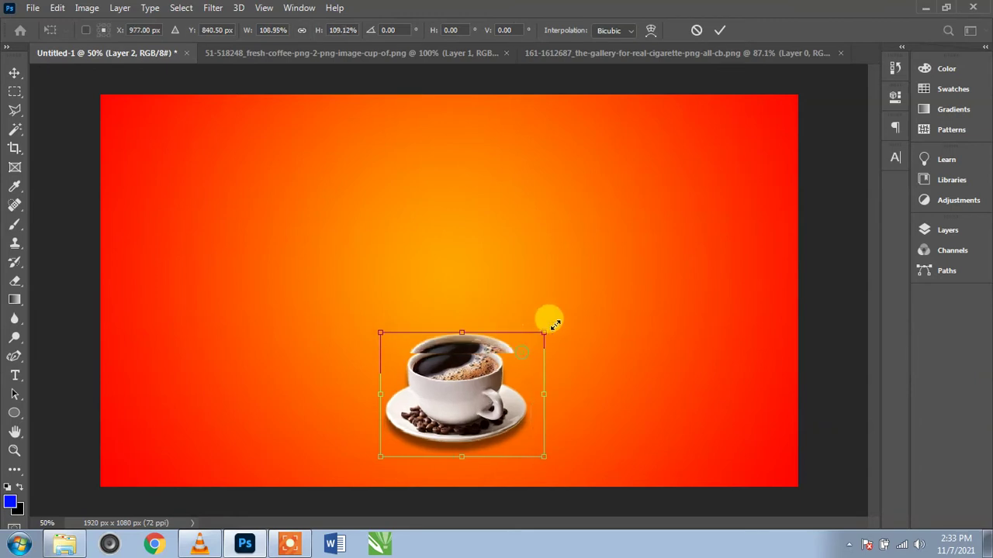
left_click_drag(380, 299, 287, 261)
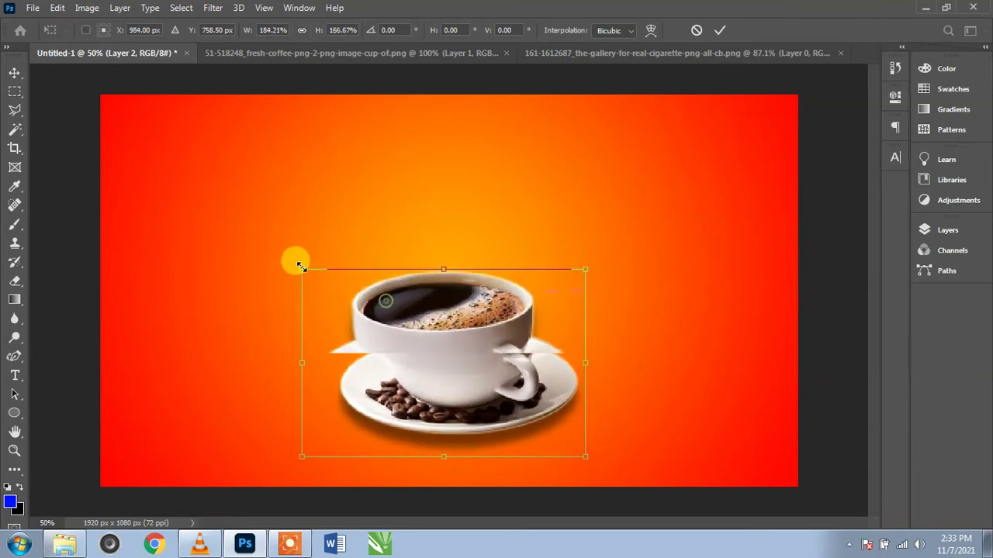
left_click_drag(457, 351, 479, 381)
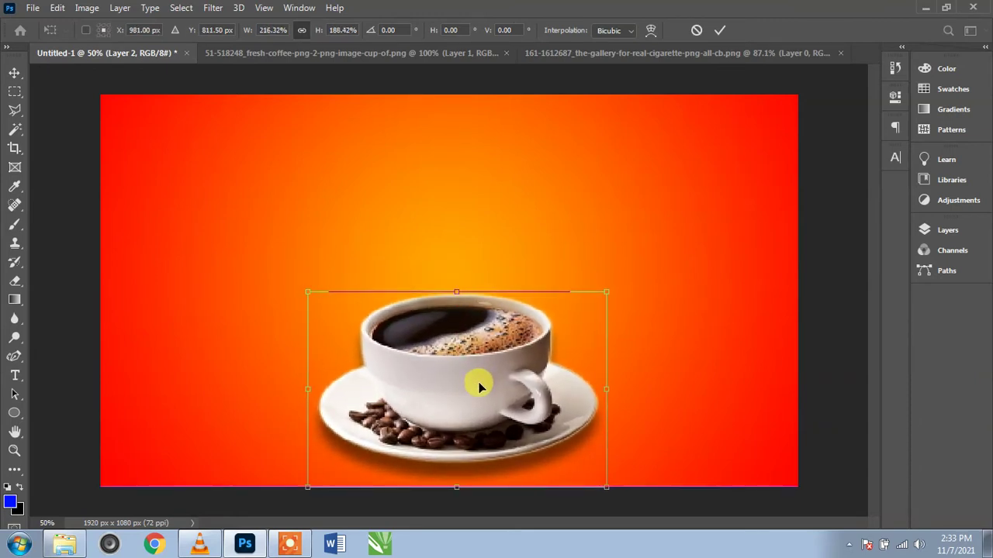
left_click(719, 30)
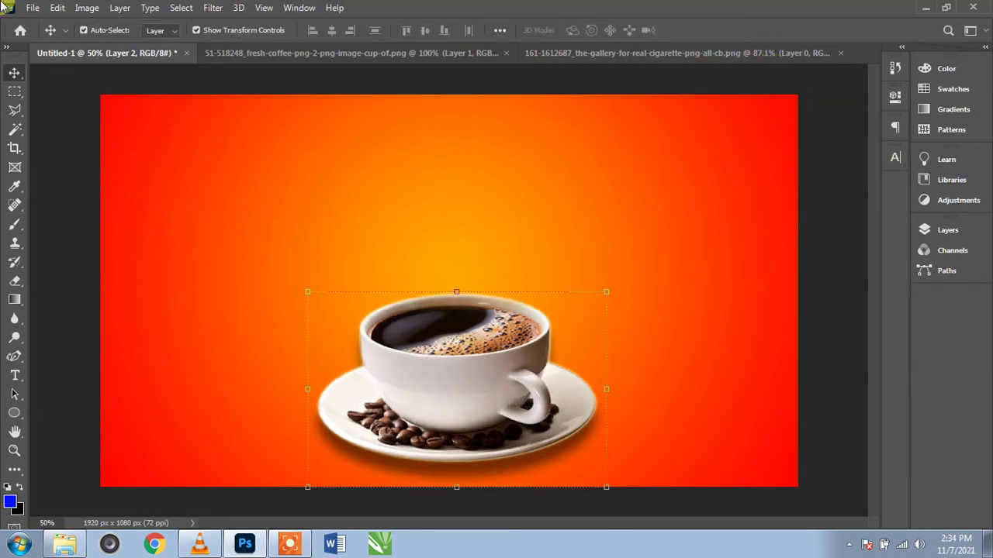
Add a new empty Layer 3 above the coffee cup layer.
left_click(924, 230)
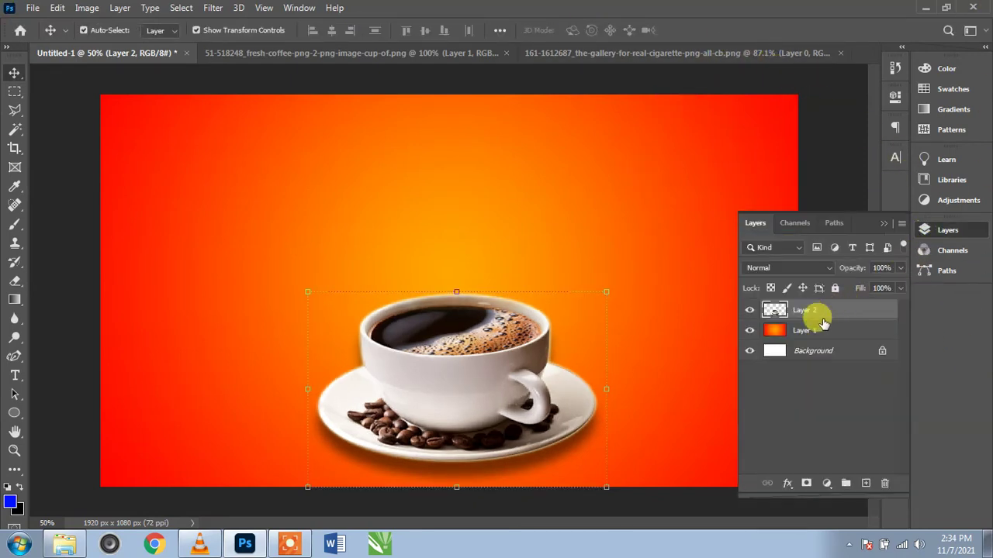
left_click(866, 483)
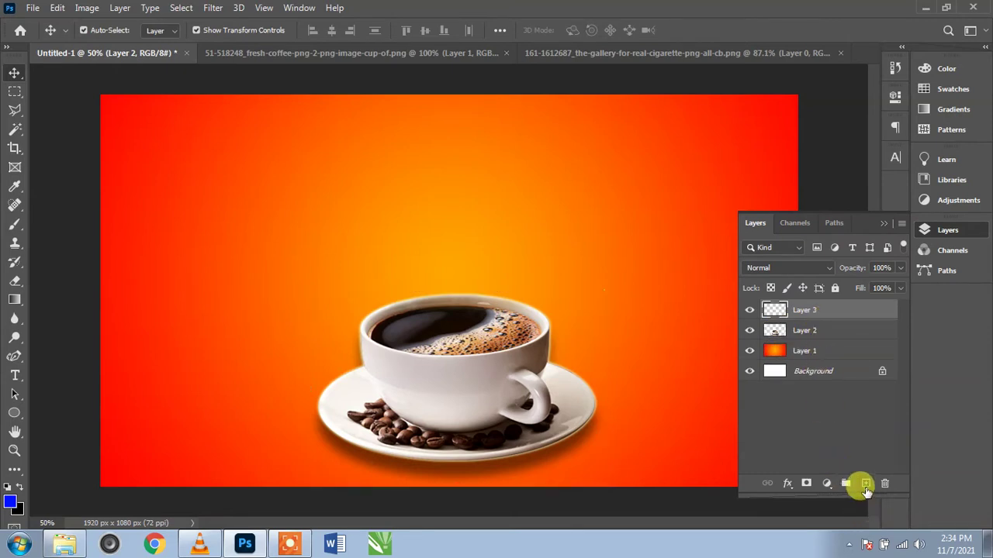
left_click(886, 226)
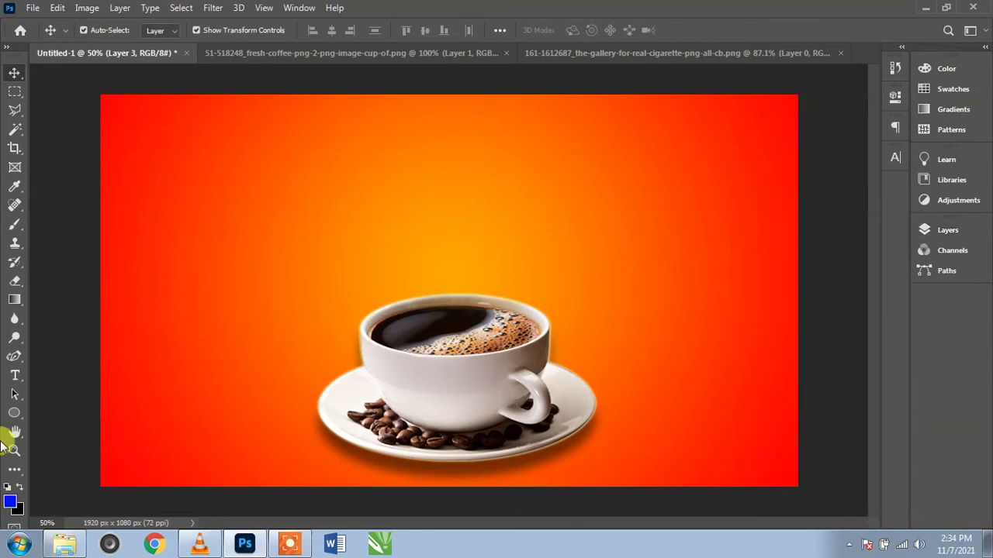
With white foreground and adjusted brush hardness, paint a thick S-shaped steam stroke above the cup.
left_click(20, 487)
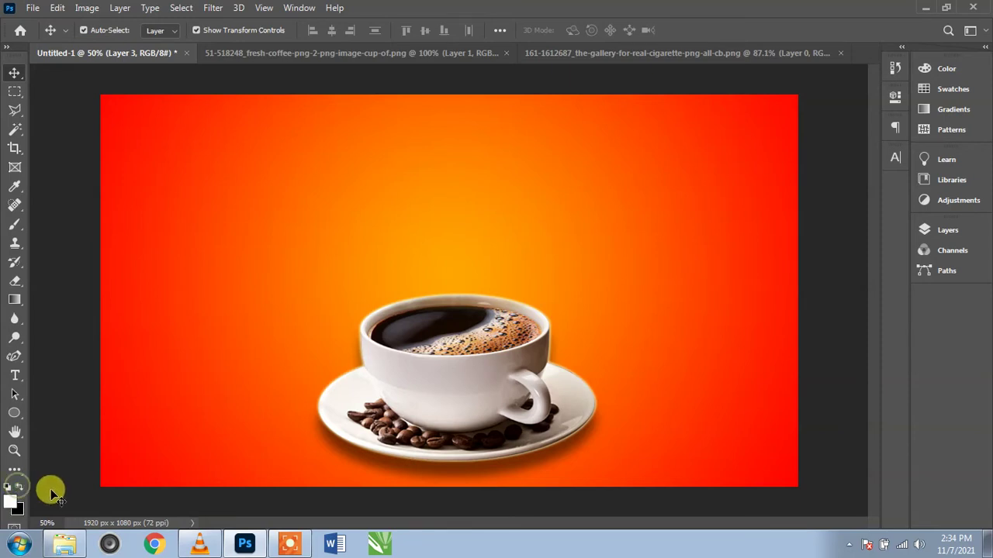
left_click(15, 223)
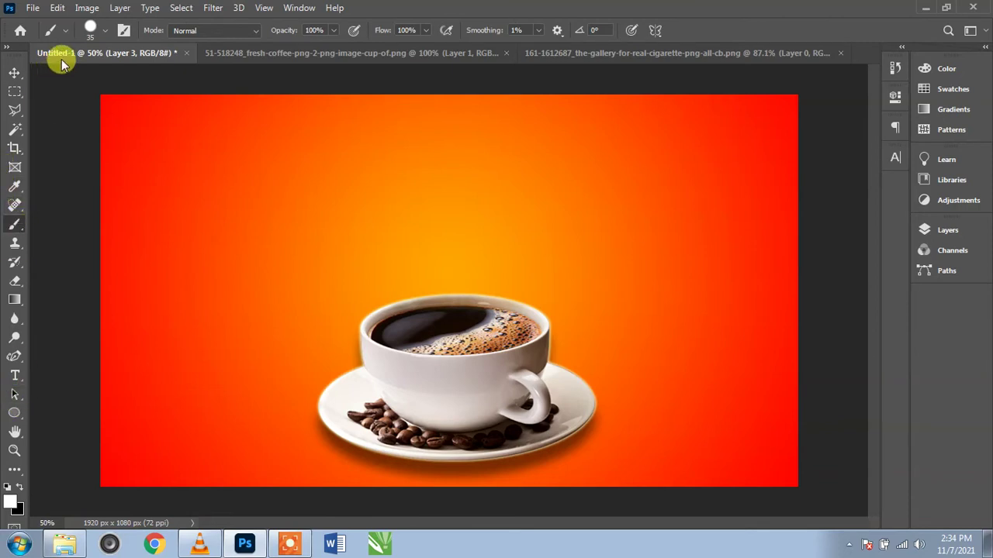
left_click(90, 29)
left_click_drag(105, 110, 177, 111)
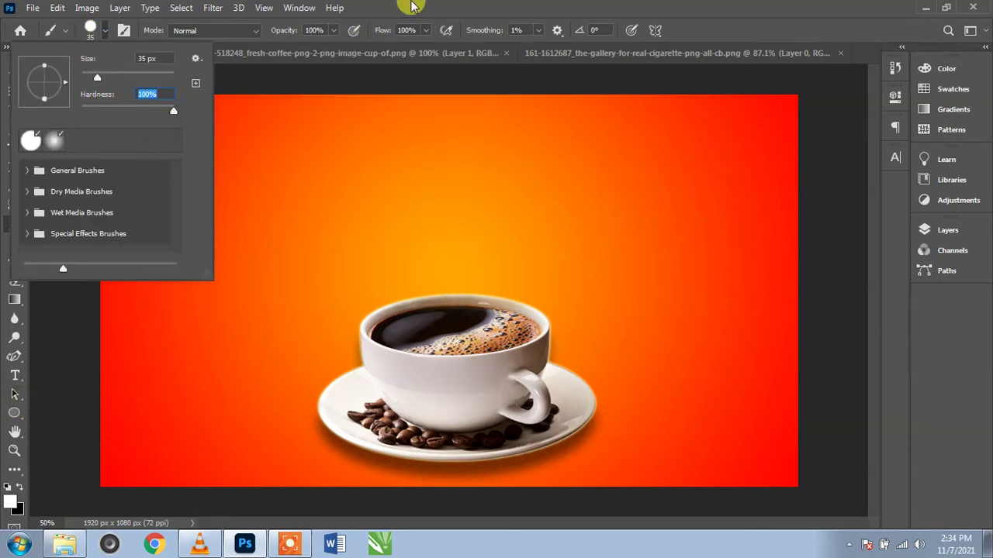
key("Return")
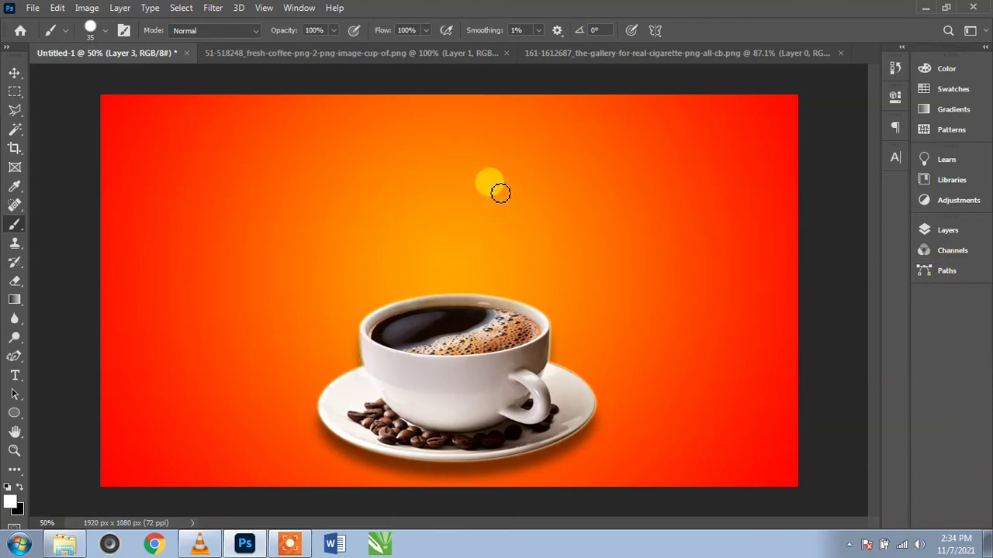
mouse_move(532, 194)
left_mouse_down()
mouse_move(424, 292)
mouse_move(428, 324)
left_mouse_up()
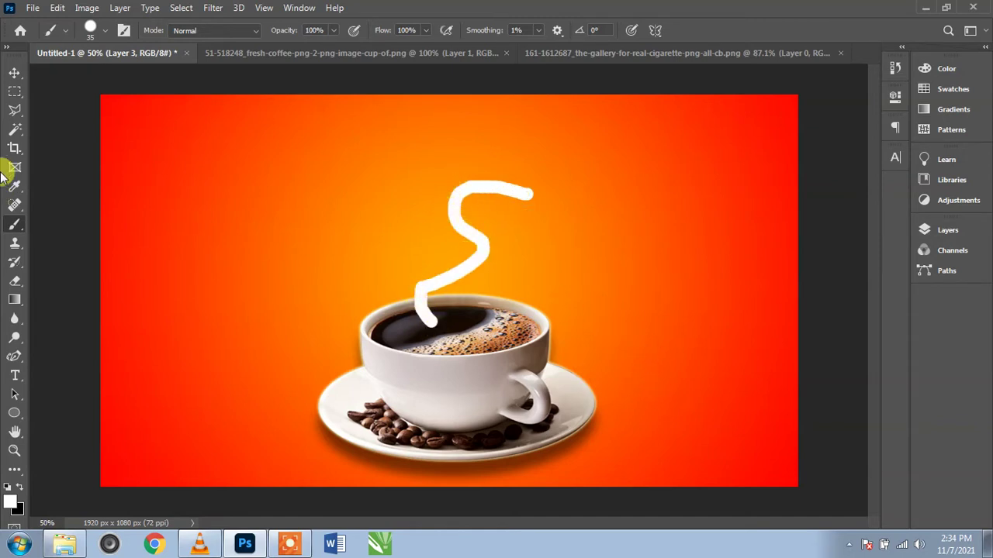
left_click(14, 73)
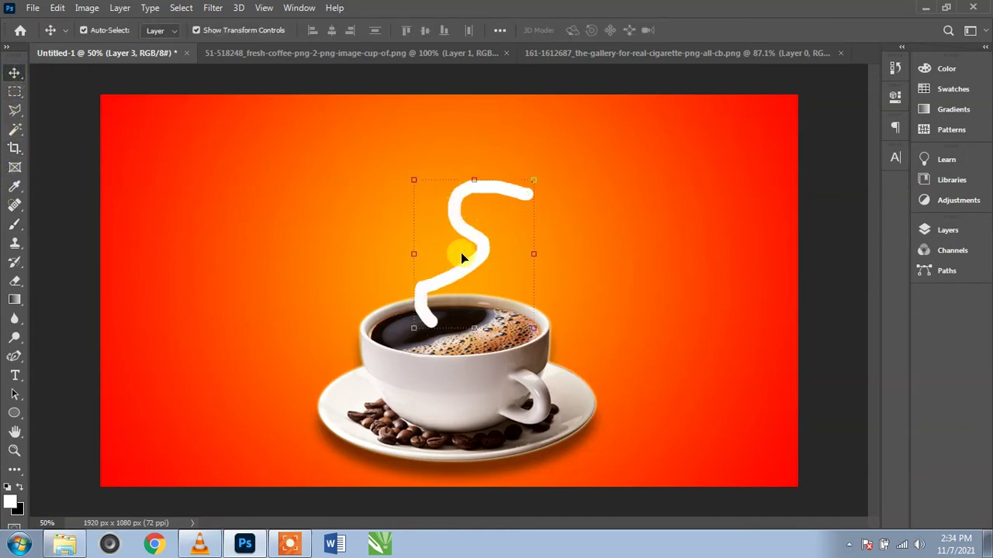
Apply a Path Blur whose path follows the steam curve, with increased Speed.
left_click(213, 7)
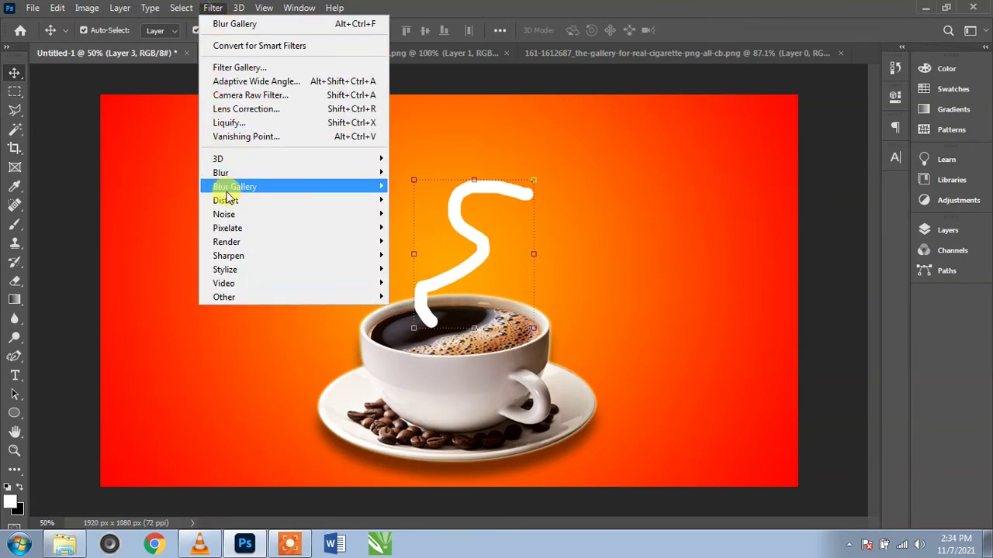
mouse_move(234, 186)
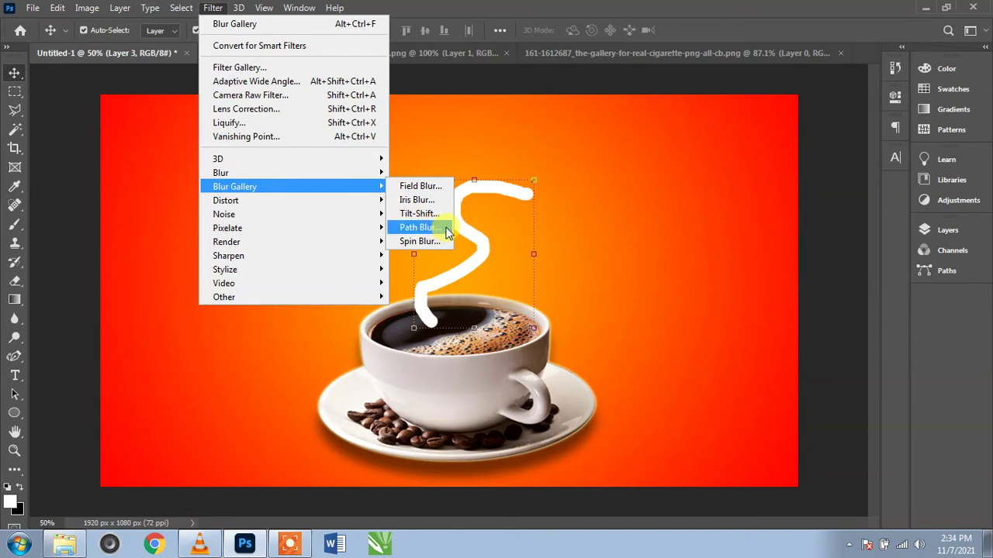
left_click(419, 227)
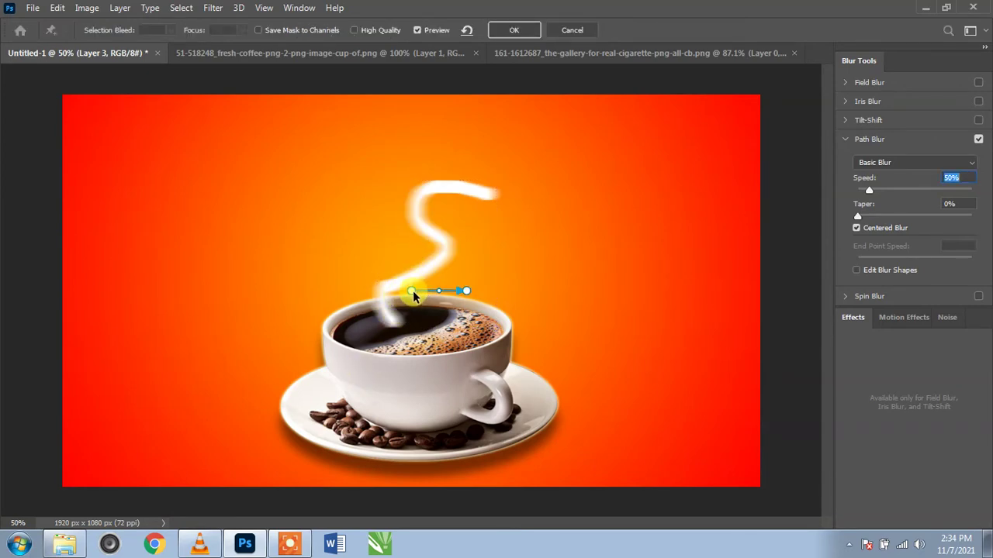
left_click_drag(411, 293, 394, 330)
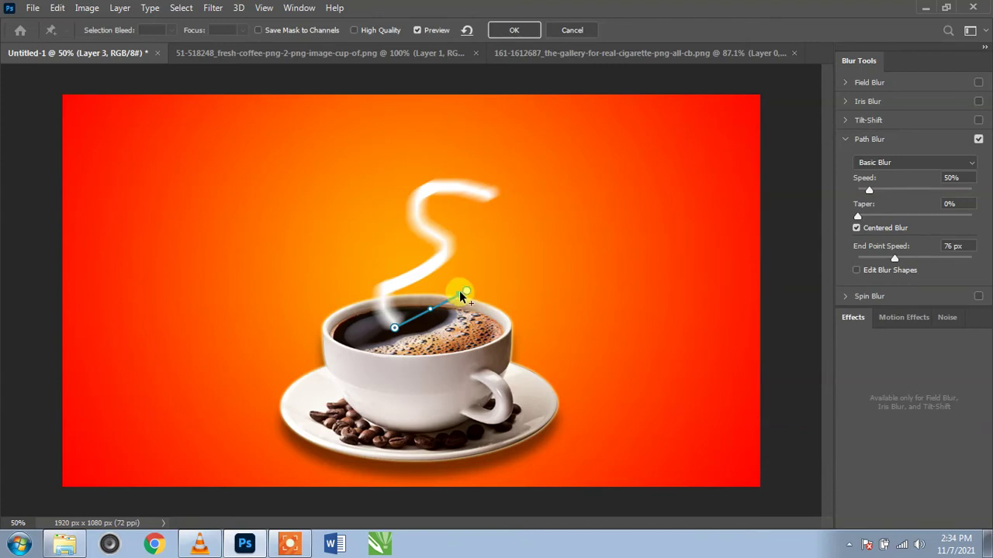
left_click_drag(465, 290, 490, 191)
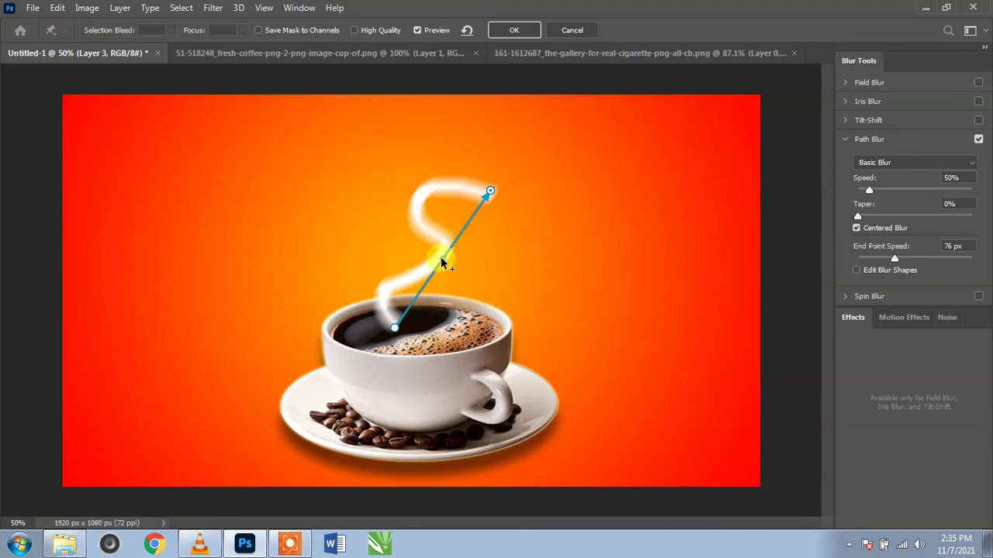
left_click_drag(440, 259, 404, 255)
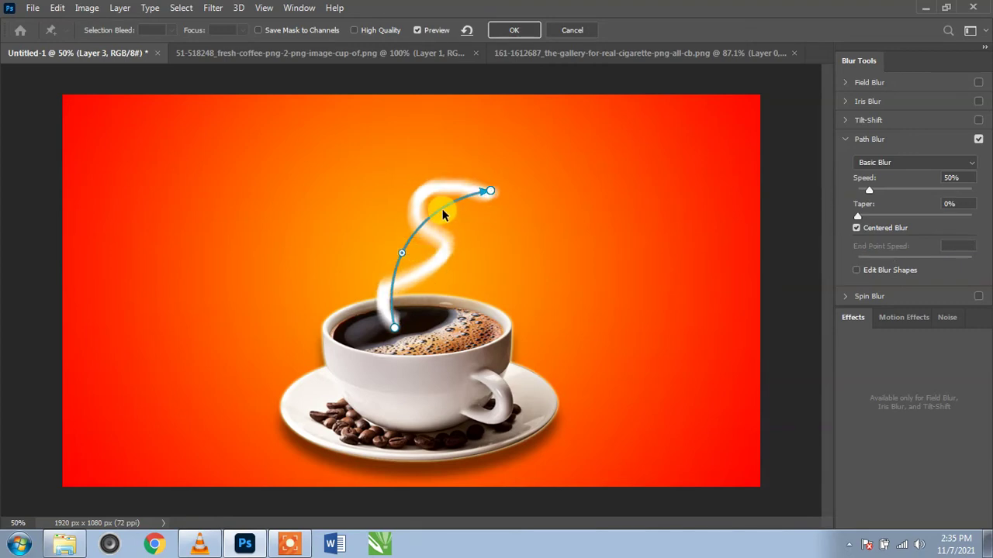
left_click_drag(444, 210, 461, 225)
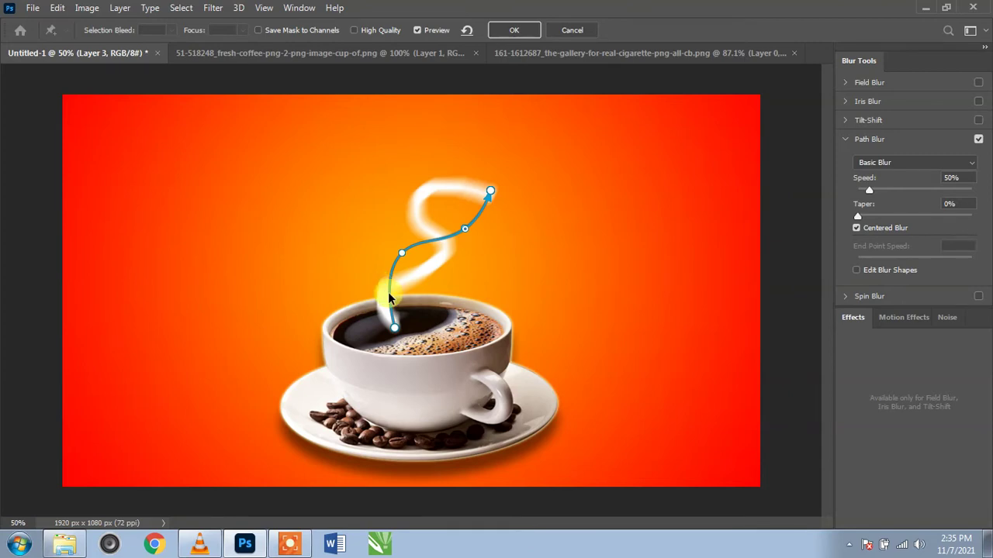
left_click_drag(392, 297, 409, 298)
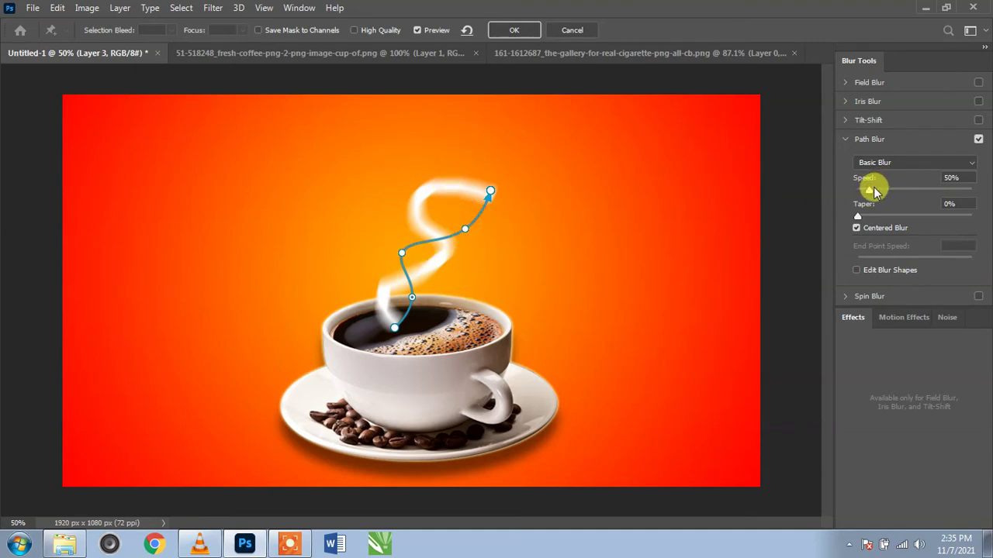
left_click_drag(869, 193, 915, 196)
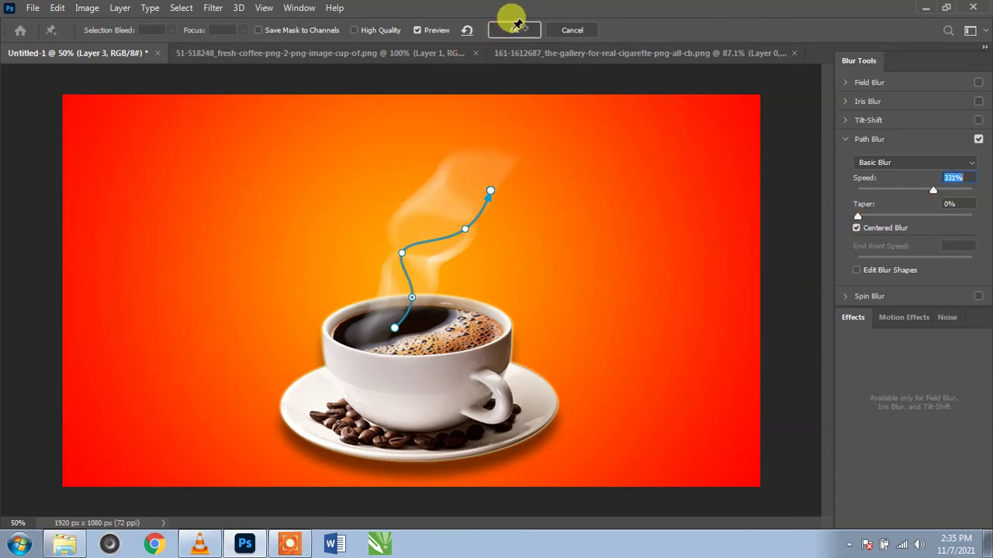
left_click(515, 28)
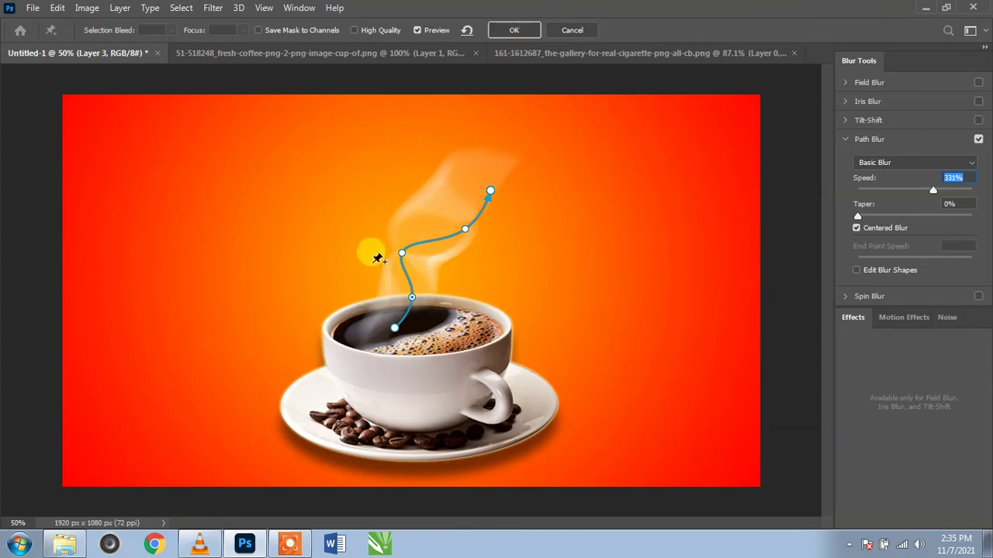
left_click(518, 33)
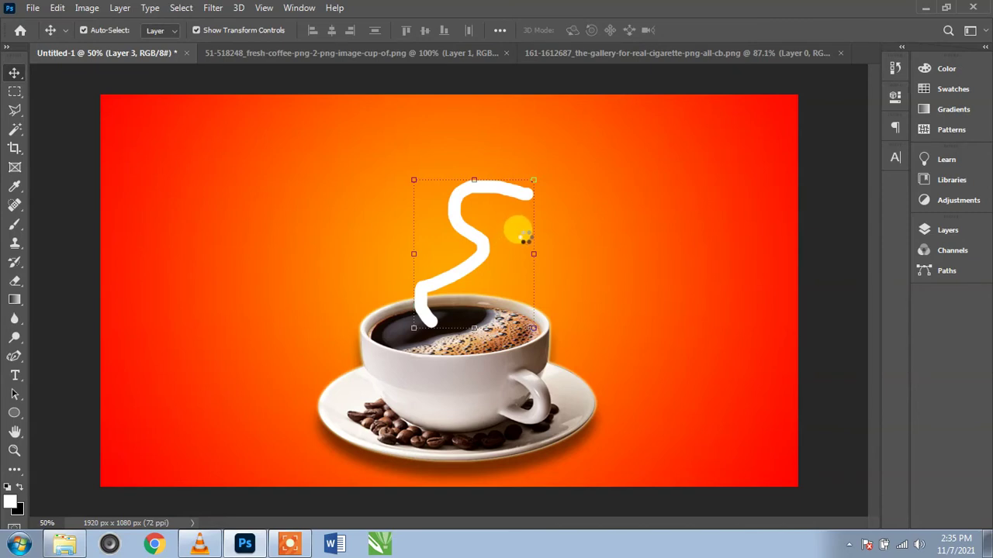
Reapply the blur, then rotate the steam -14.19°, scale it to 90.41% and raise it.
key("ctrl+alt+f")
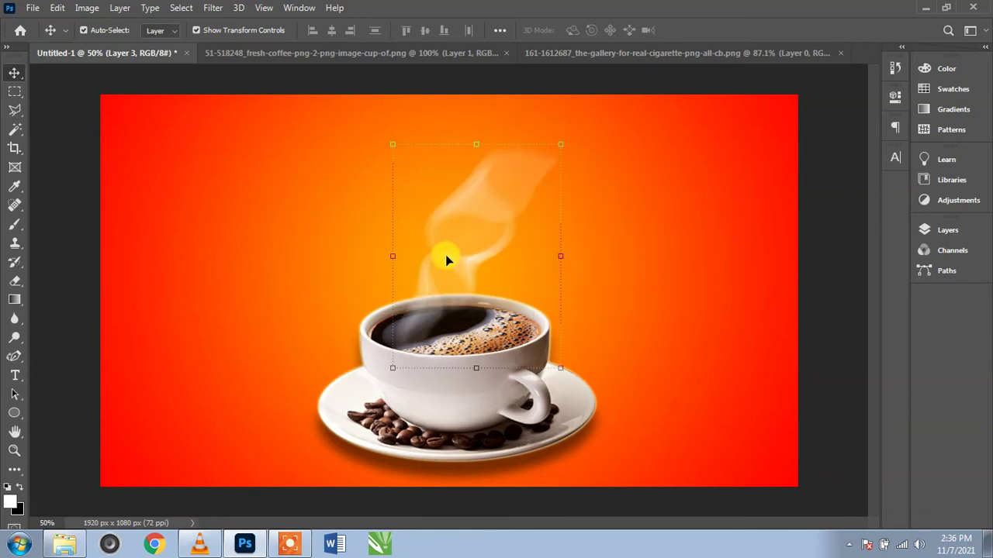
left_click(572, 131)
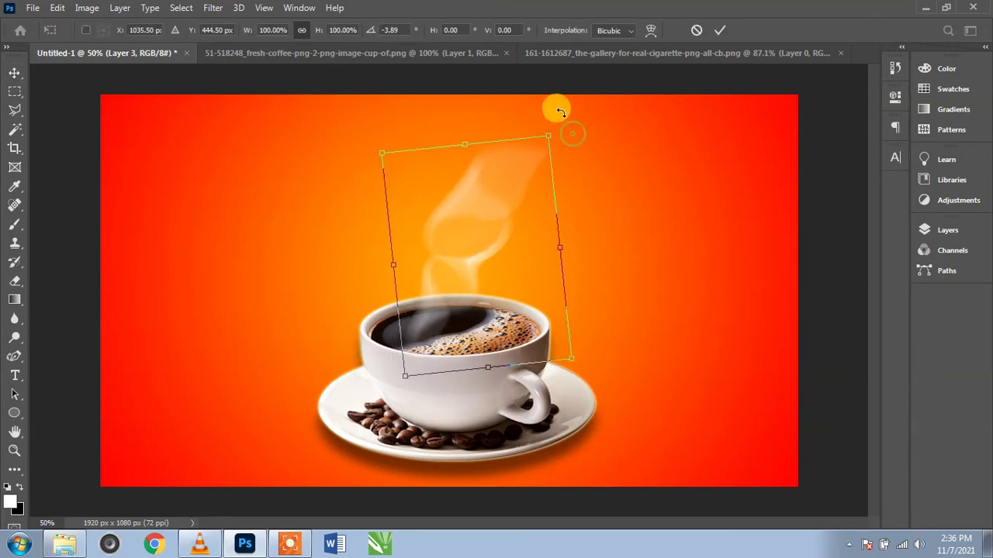
left_click_drag(572, 132, 555, 98)
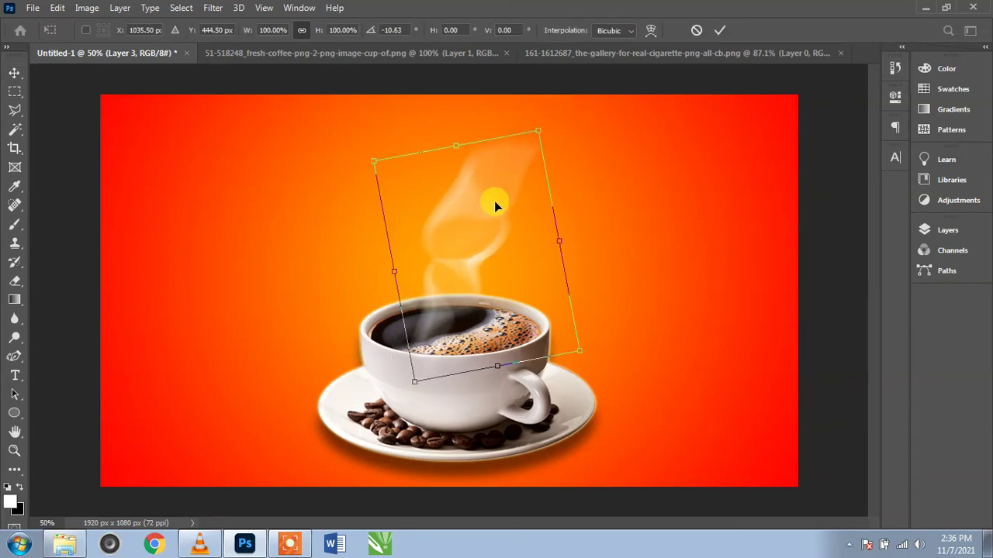
left_click_drag(494, 204, 498, 173)
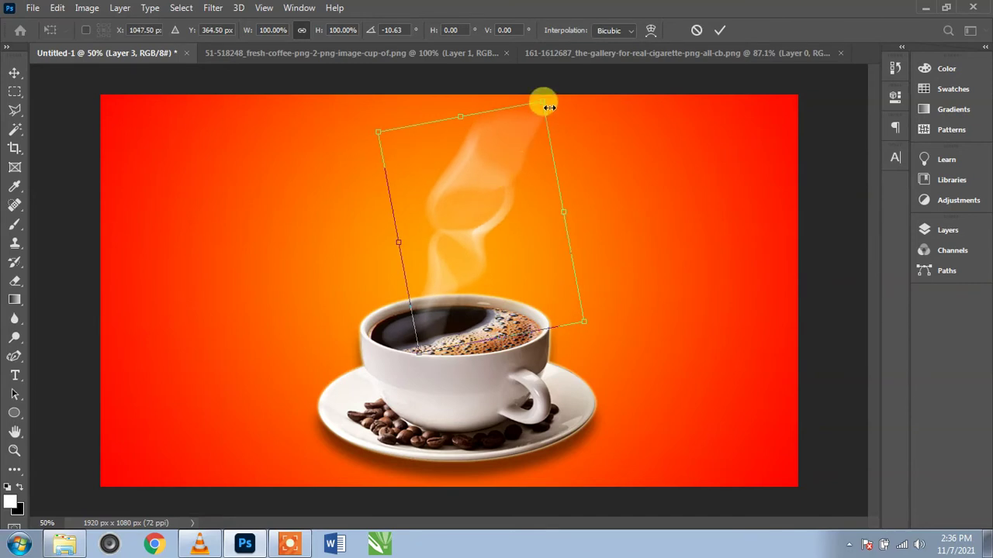
left_click_drag(549, 107, 540, 116)
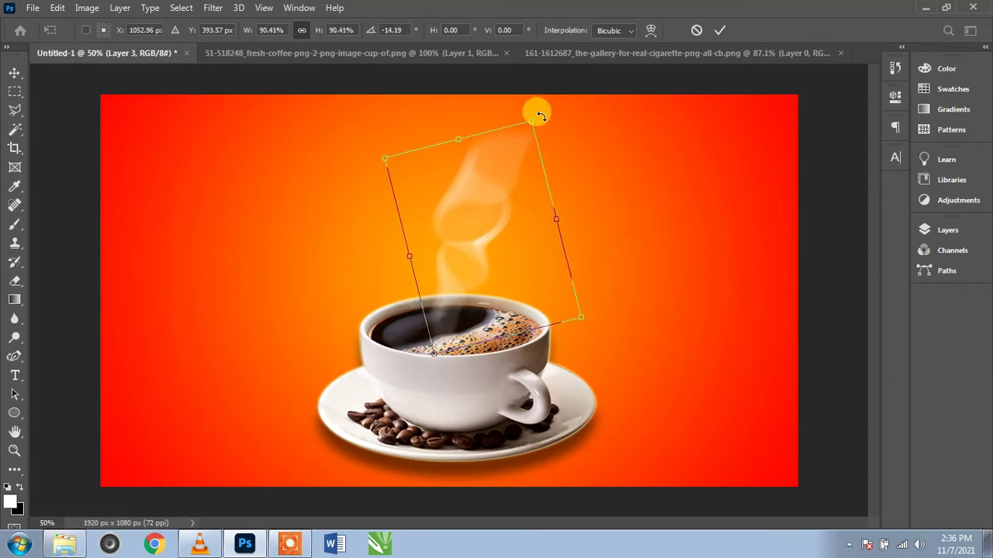
left_click(717, 31)
left_click(702, 233)
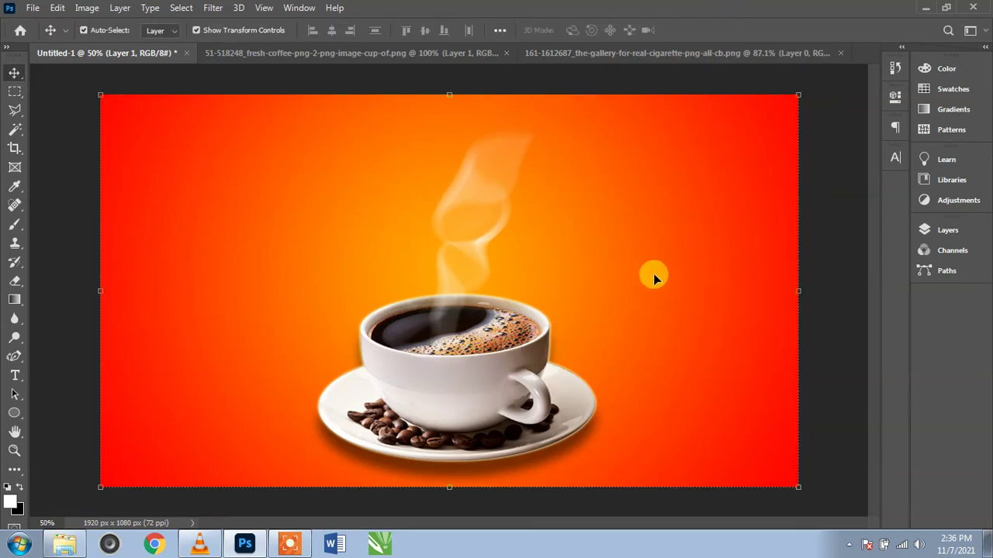
Toggle visibility of the gradient layer and Layer 3 to check the smoke.
left_click(940, 229)
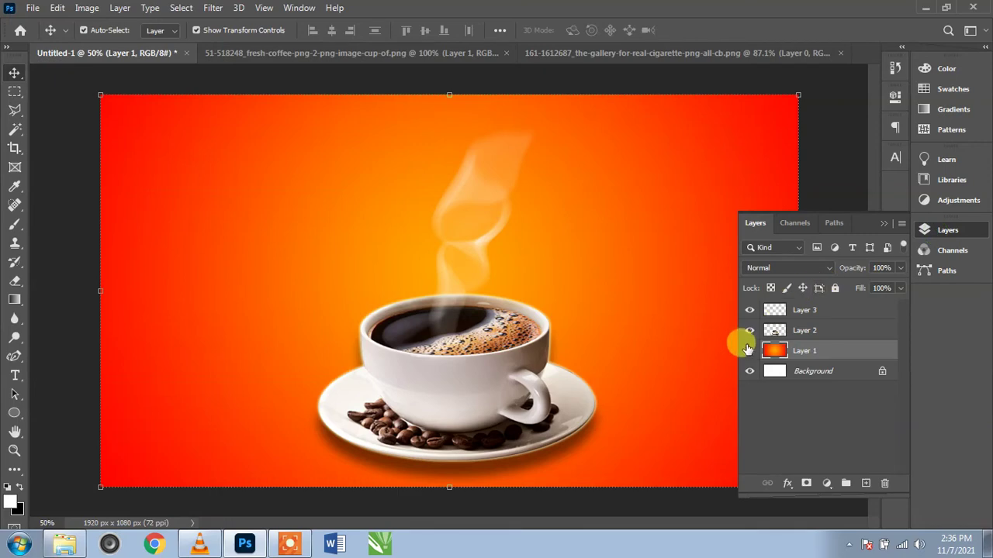
left_click(749, 352, "alt")
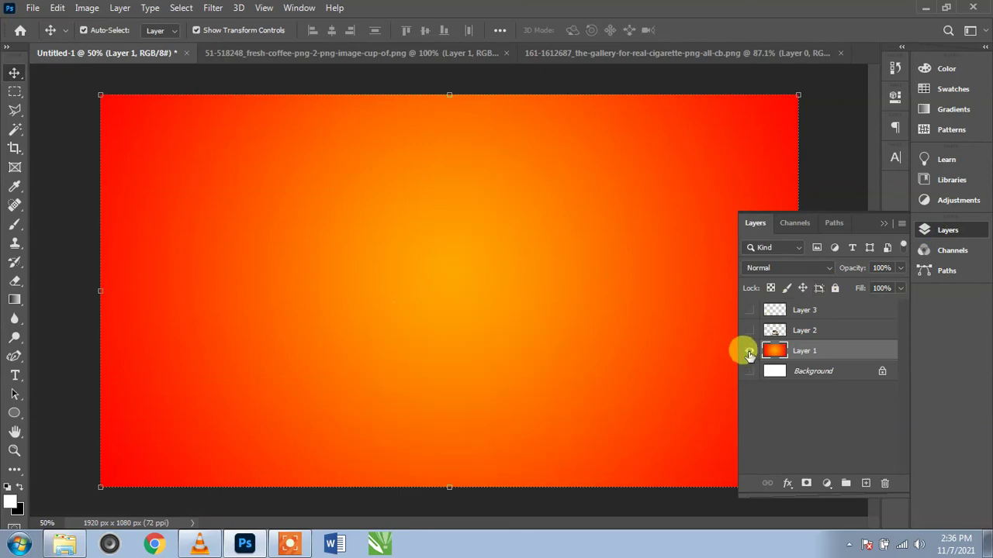
left_click(749, 353, "alt")
left_click(749, 349)
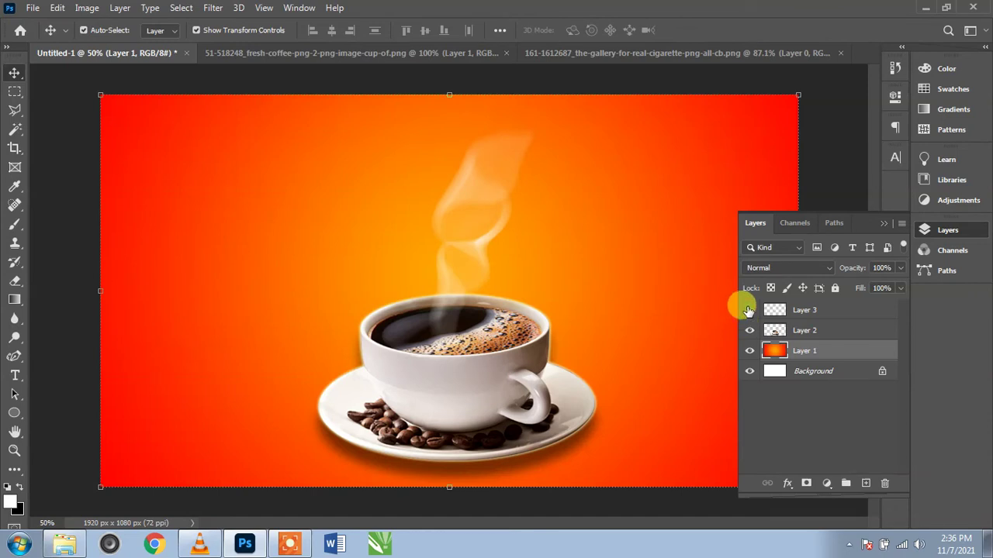
left_click(748, 310)
left_click(747, 310)
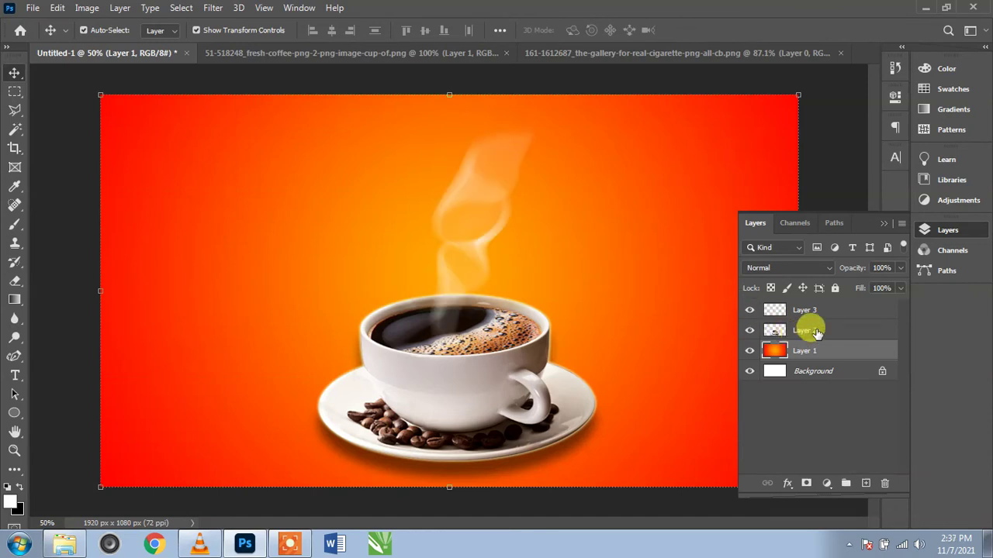
Group Layer 3 and Layer 2 into Group 1 and hide the group.
left_click(822, 314, "shift")
left_click(820, 315)
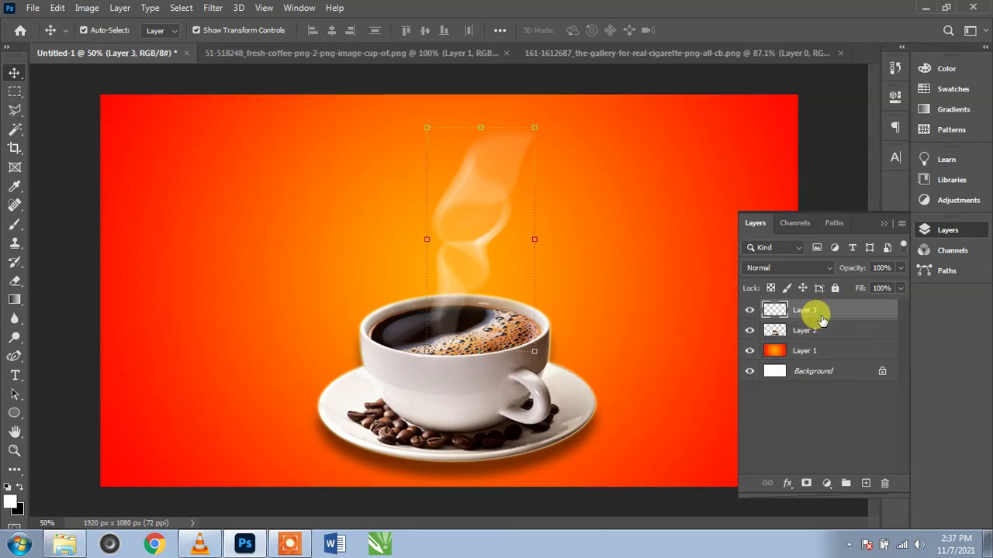
left_click(822, 331)
key("ctrl+g")
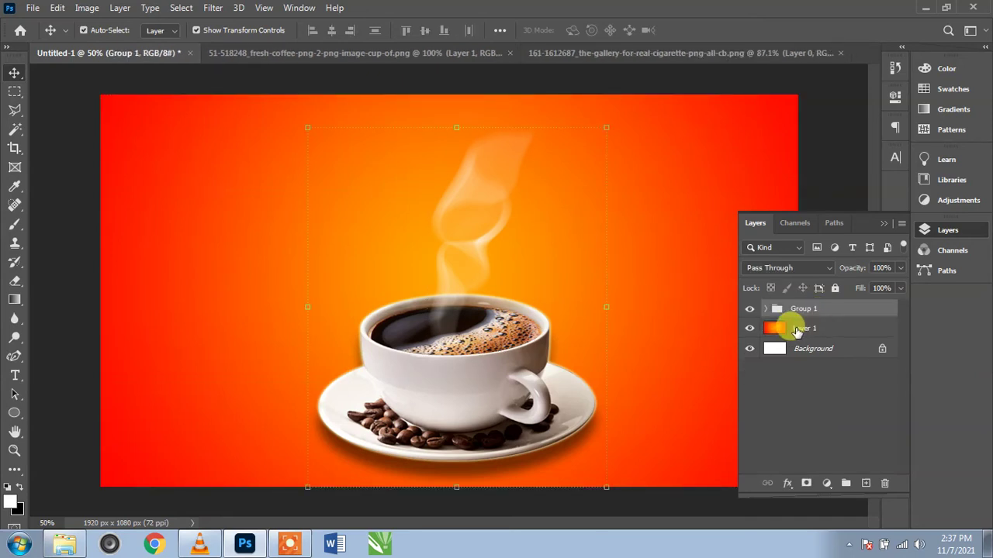
left_click(749, 308)
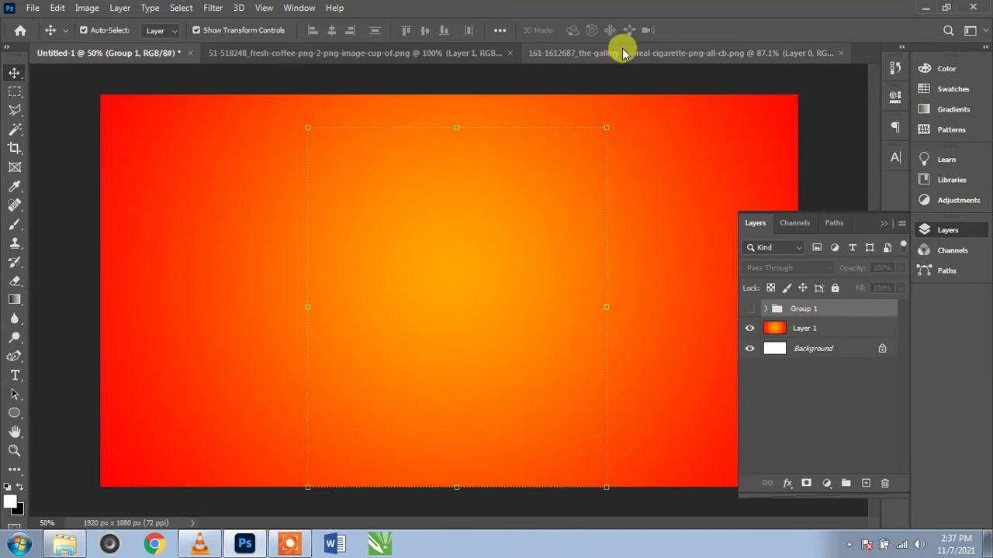
Bring the cigarette into Untitled-1 as Layer 4 and rotate it 90°.
left_click(559, 49)
mouse_move(450, 194)
left_mouse_down()
mouse_move(389, 175)
mouse_move(464, 222)
left_mouse_up()
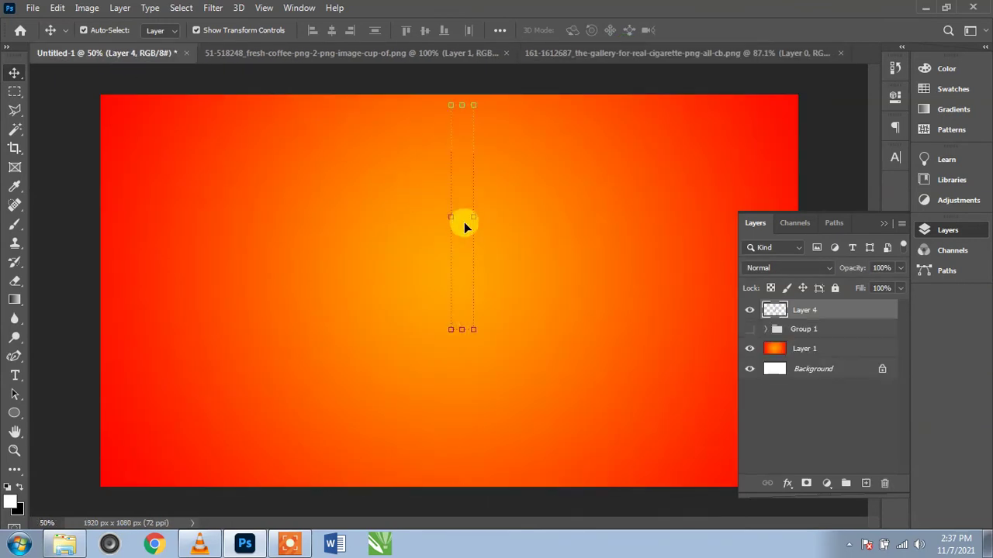
left_click_drag(461, 160, 506, 242)
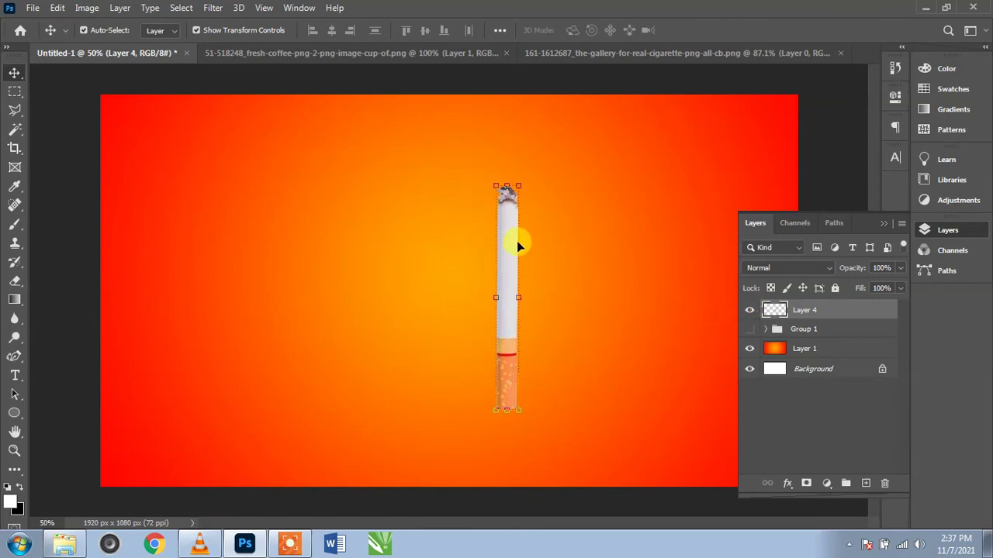
key("ctrl+t")
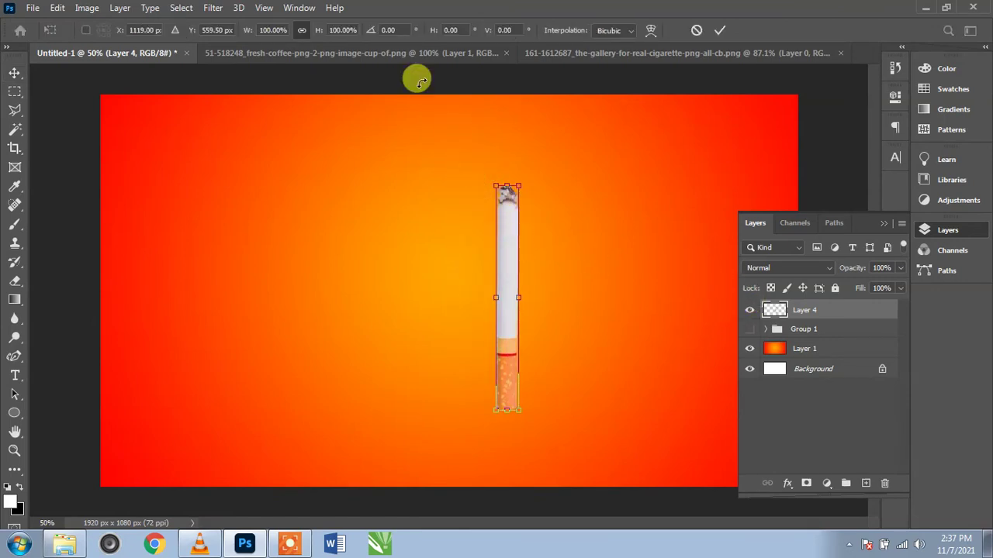
left_click(396, 30)
type("9")
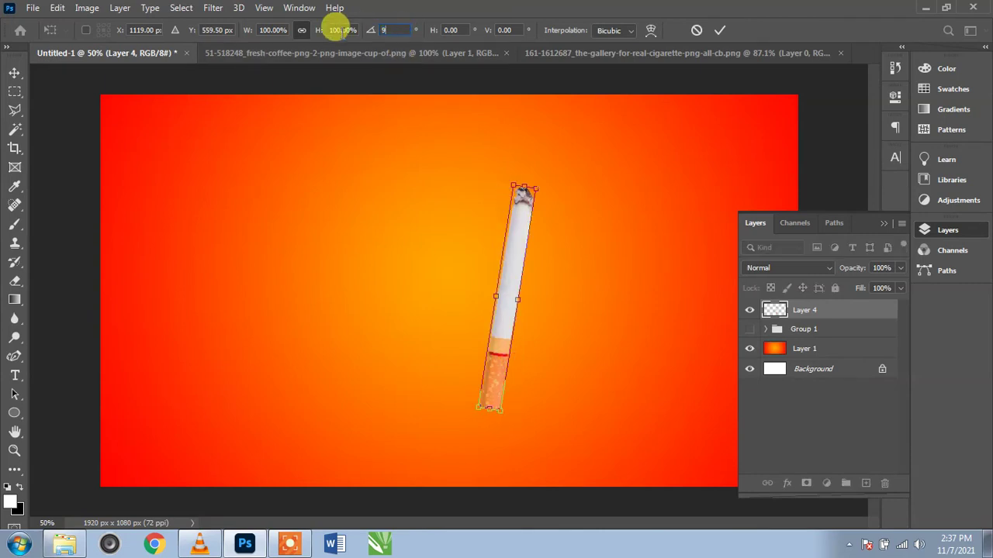
type("0")
key("Return")
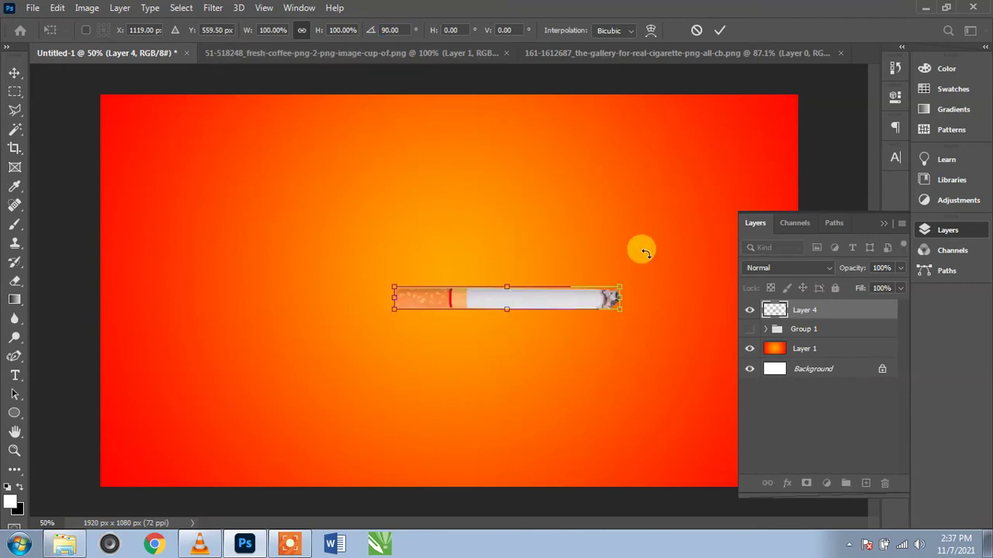
Flip the cigarette horizontally and enlarge it to about 145% in the lower right.
right_click(531, 294)
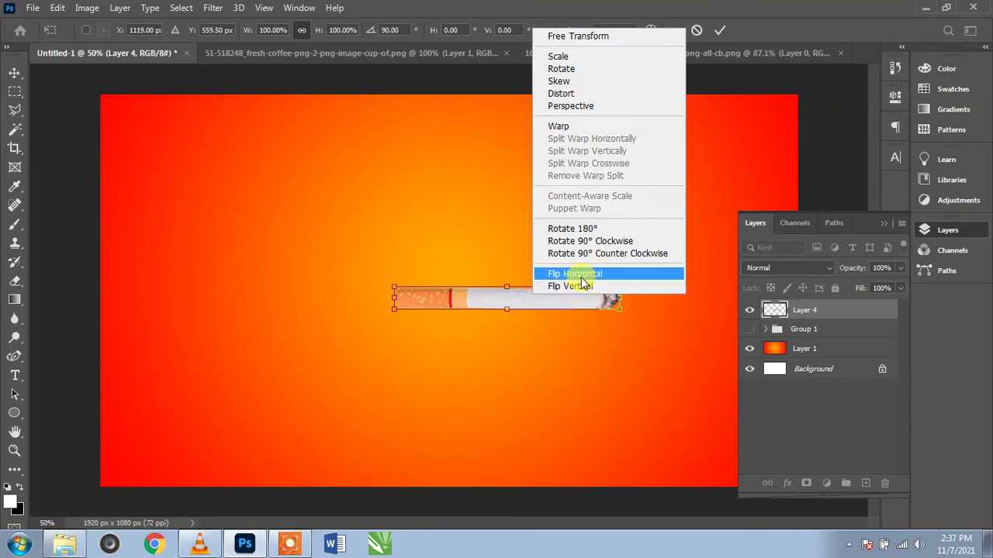
left_click(573, 273)
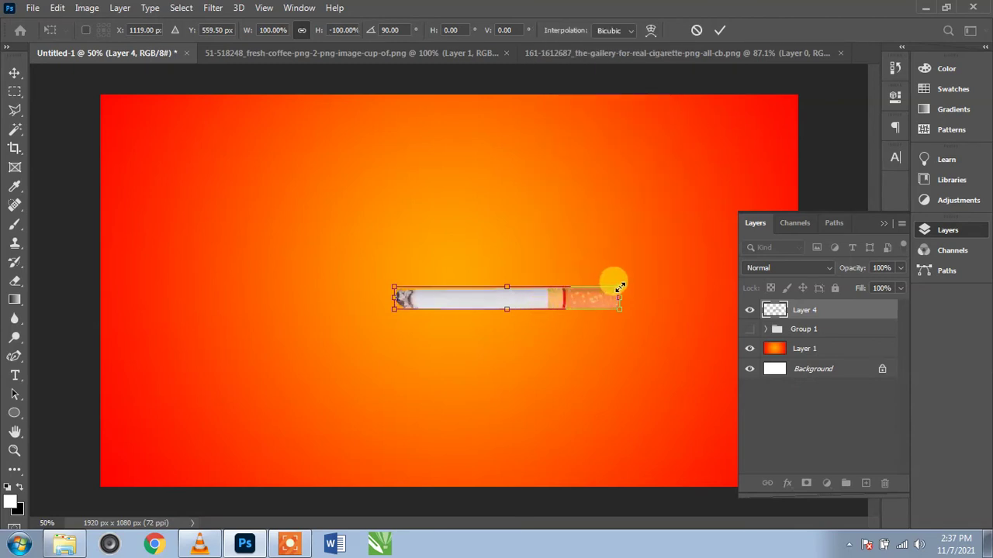
left_click_drag(620, 287, 693, 228)
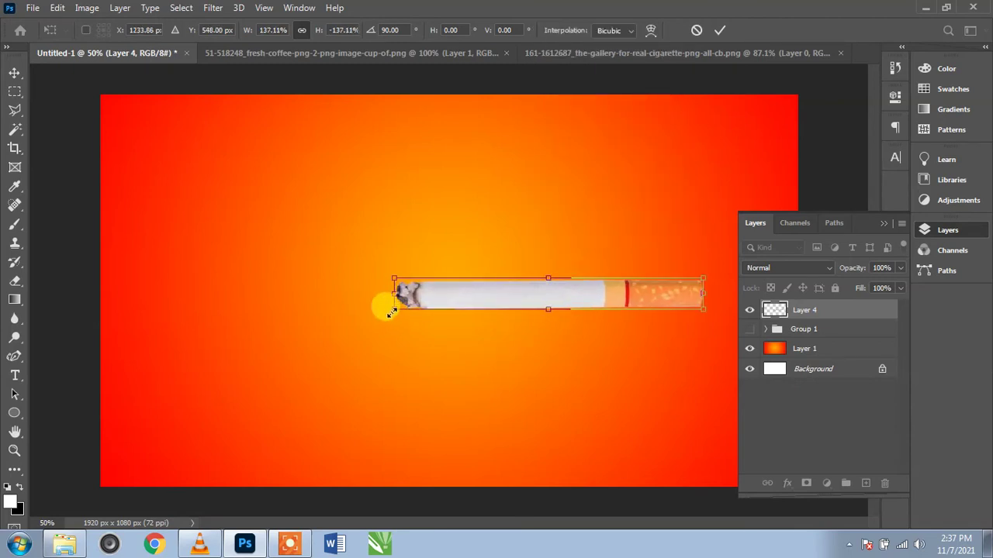
left_click_drag(390, 311, 370, 337)
mouse_move(469, 302)
left_mouse_down()
mouse_move(551, 334)
mouse_move(544, 354)
left_mouse_up()
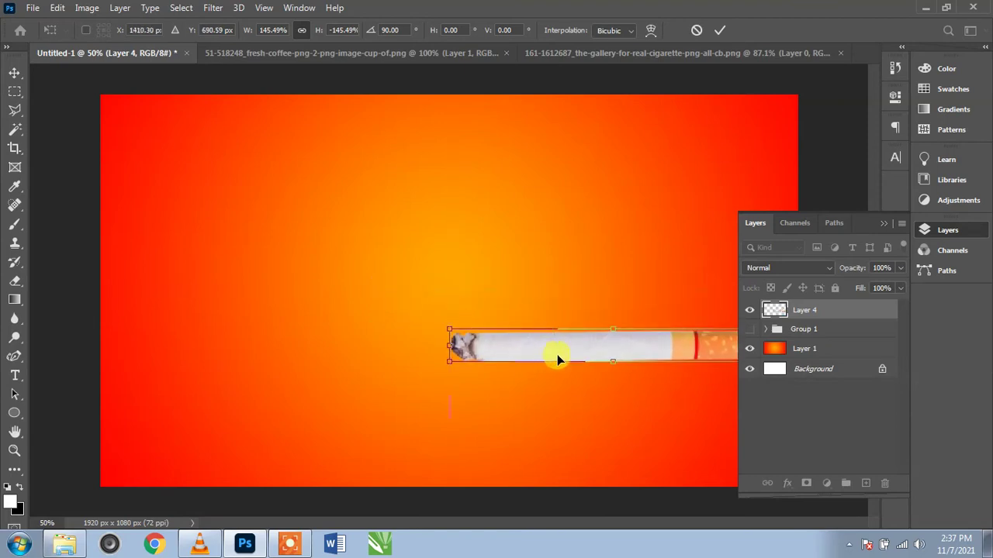
left_click(718, 30)
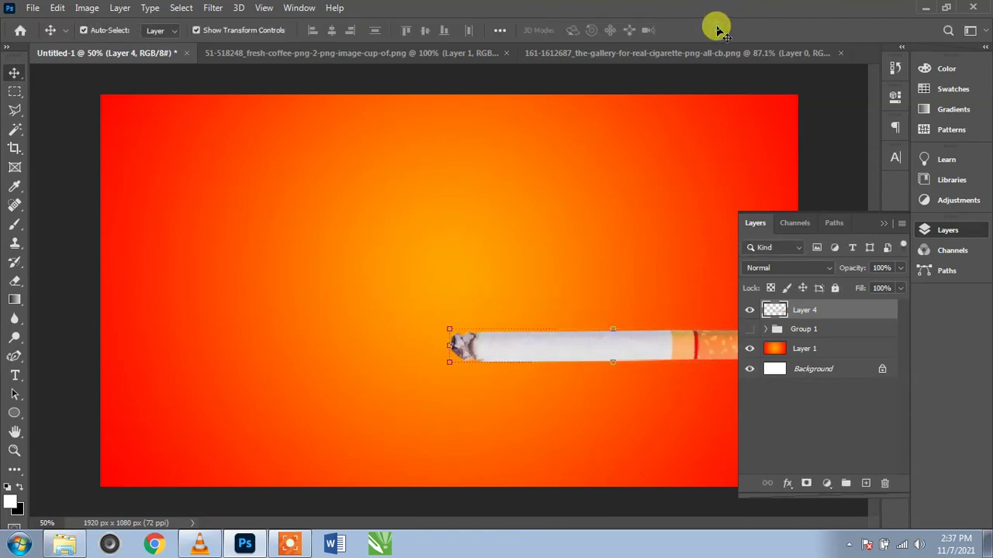
Nudge the cigarette slightly lower and add an empty Layer 5 above it.
left_click(883, 224)
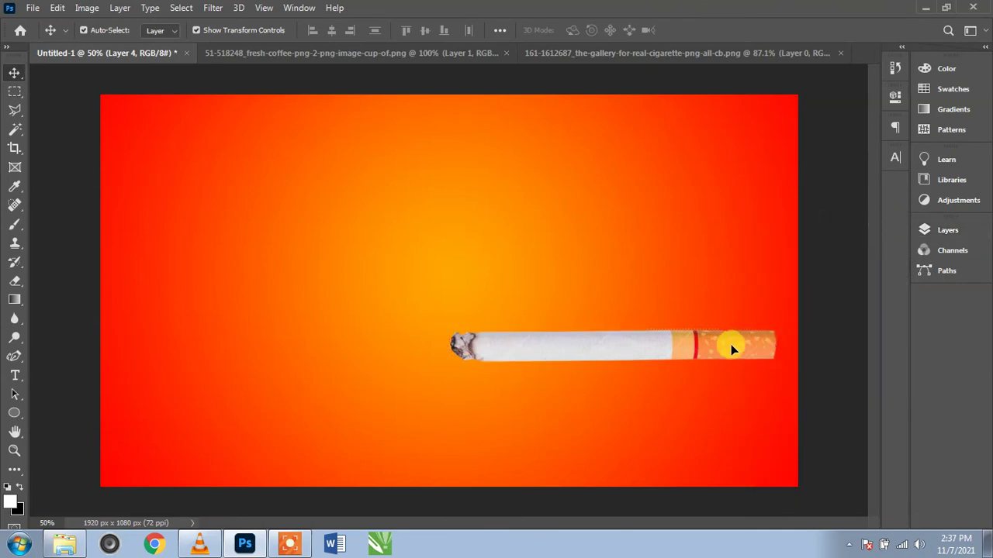
left_click_drag(731, 343, 731, 366)
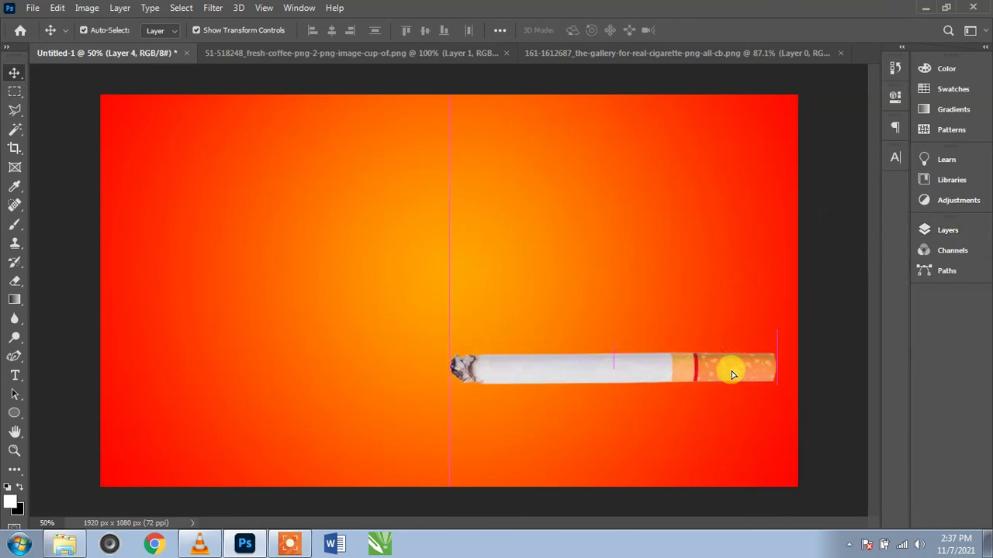
left_click(940, 230)
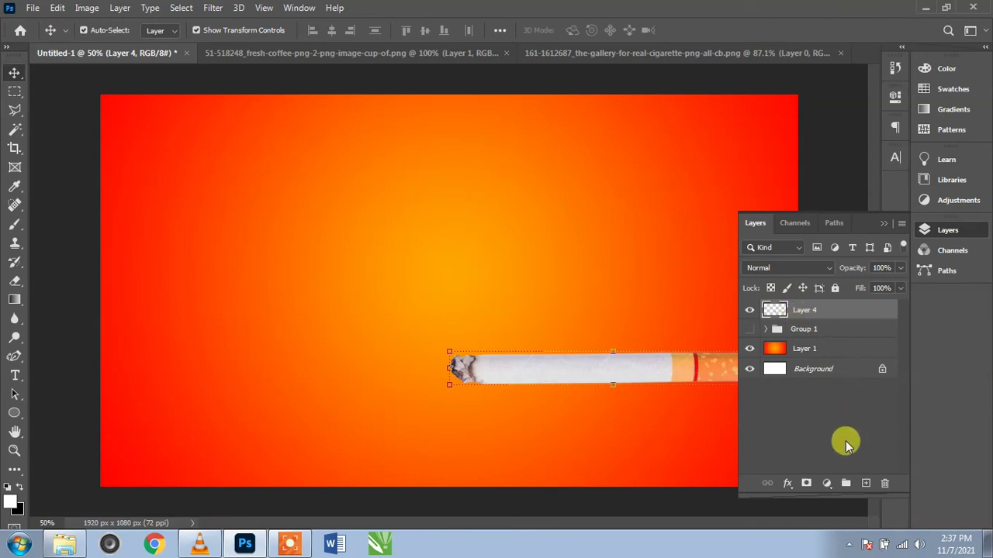
left_click(867, 483)
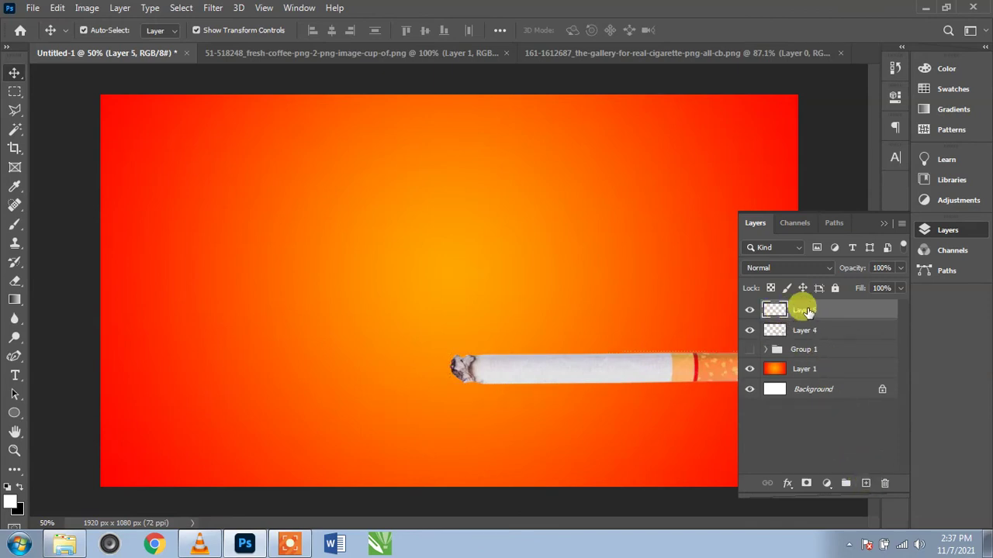
Paint a thick white zigzag smoke stroke rising from the cigarette's burning tip on Layer 5.
left_click(883, 224)
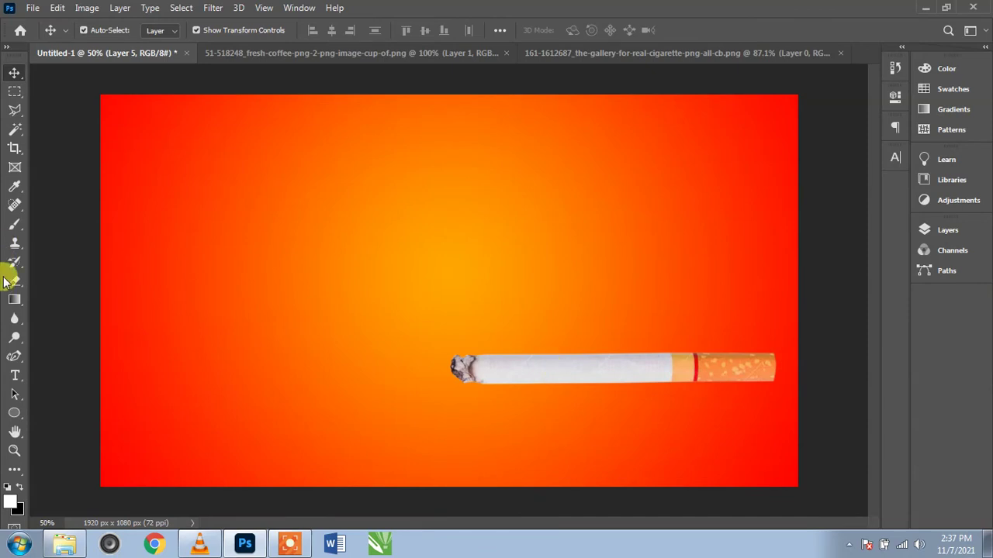
left_click(11, 226)
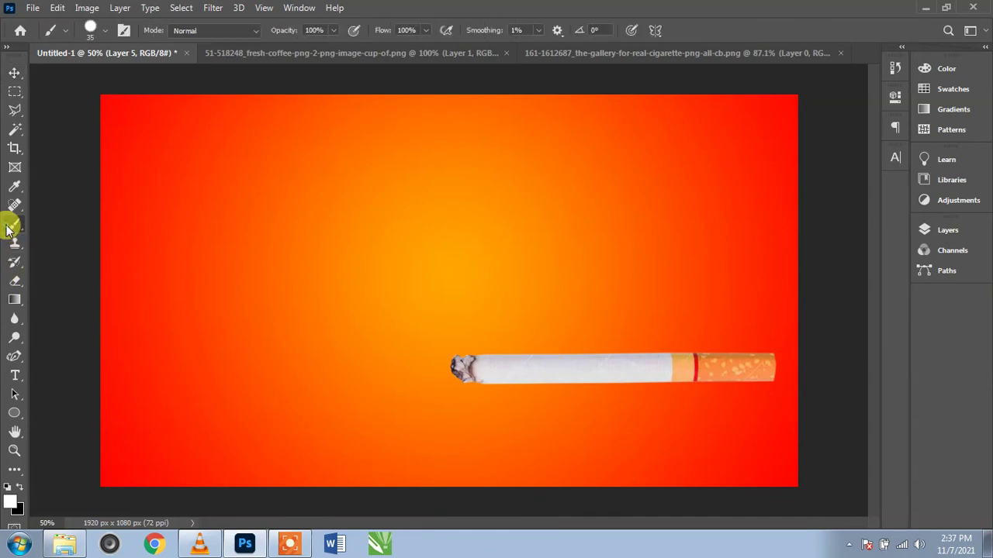
left_click(94, 29)
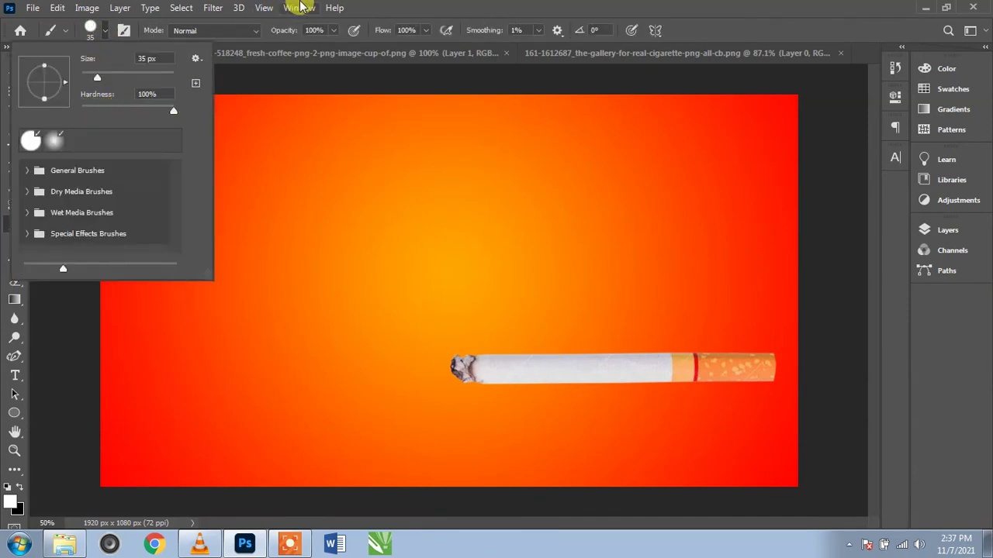
left_click(353, 11)
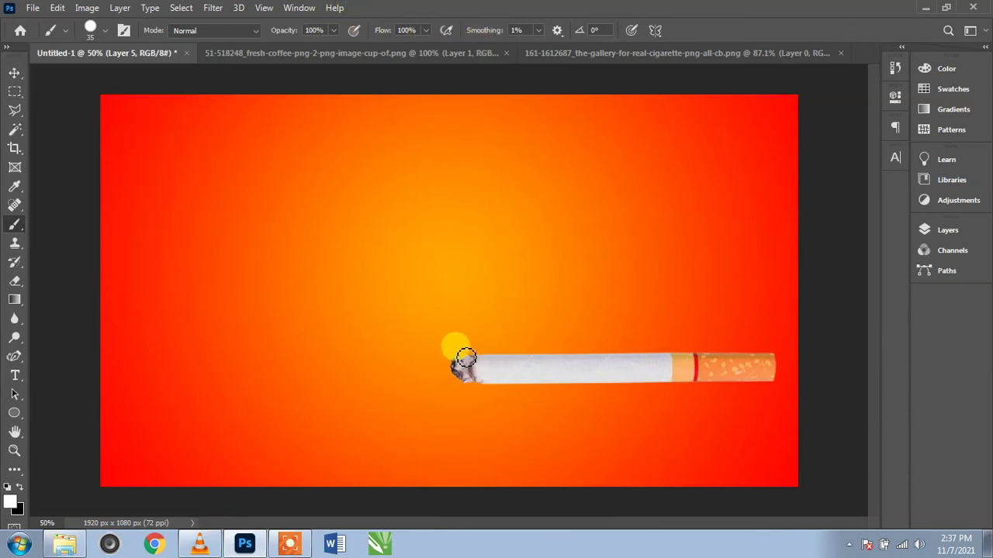
left_click_drag(465, 357, 556, 288)
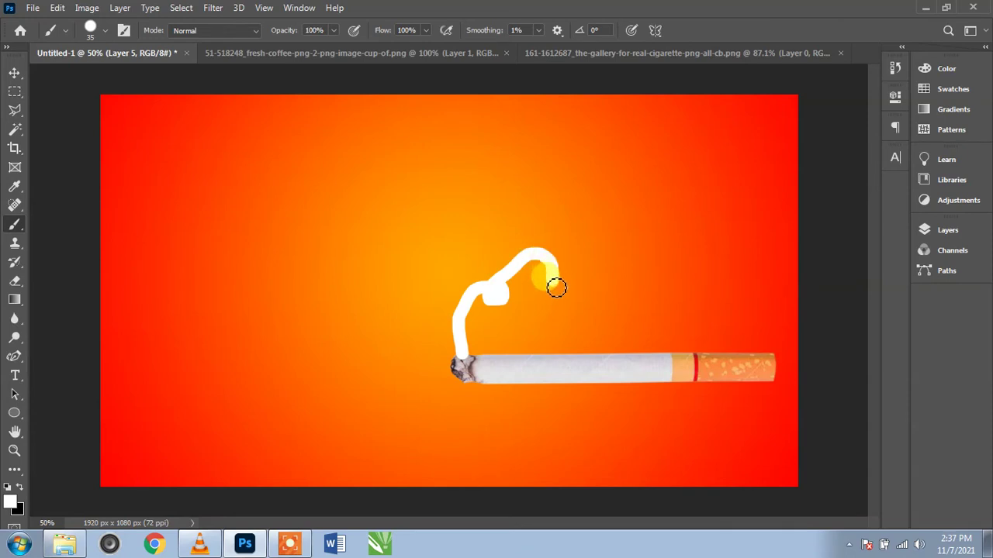
left_click_drag(556, 288, 659, 219)
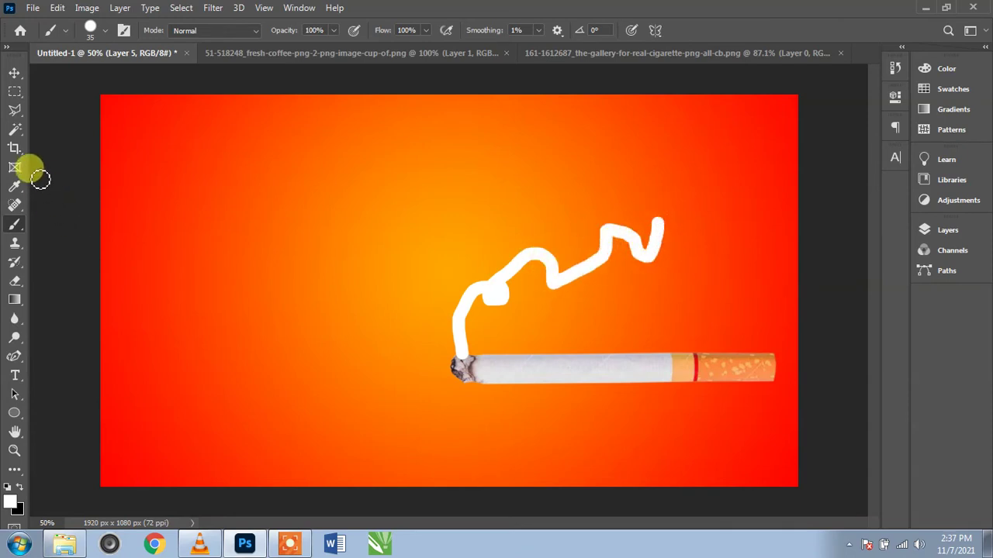
left_click(15, 72)
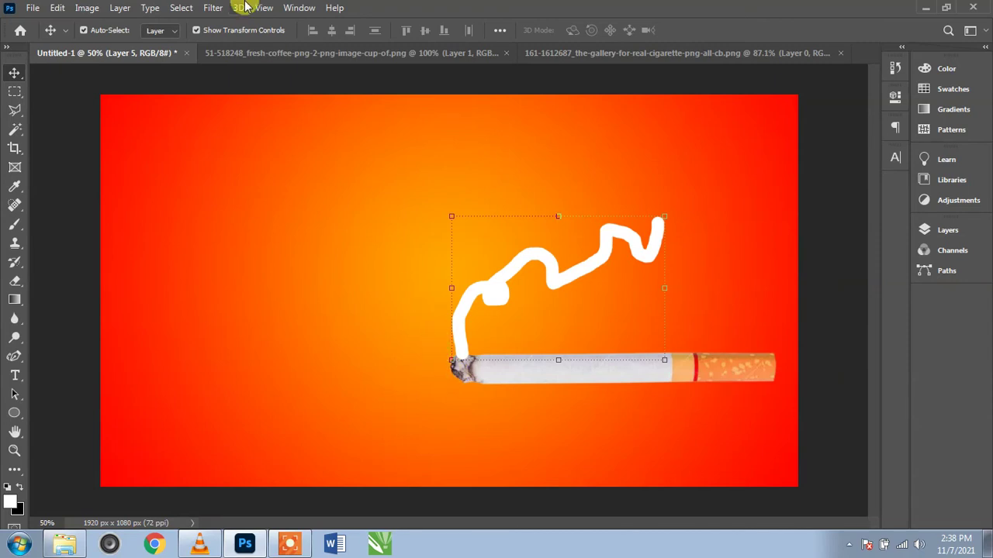
Apply a Path Blur to the smoke, anchored at the cigarette tip and stretched upward.
left_click(213, 10)
mouse_move(234, 187)
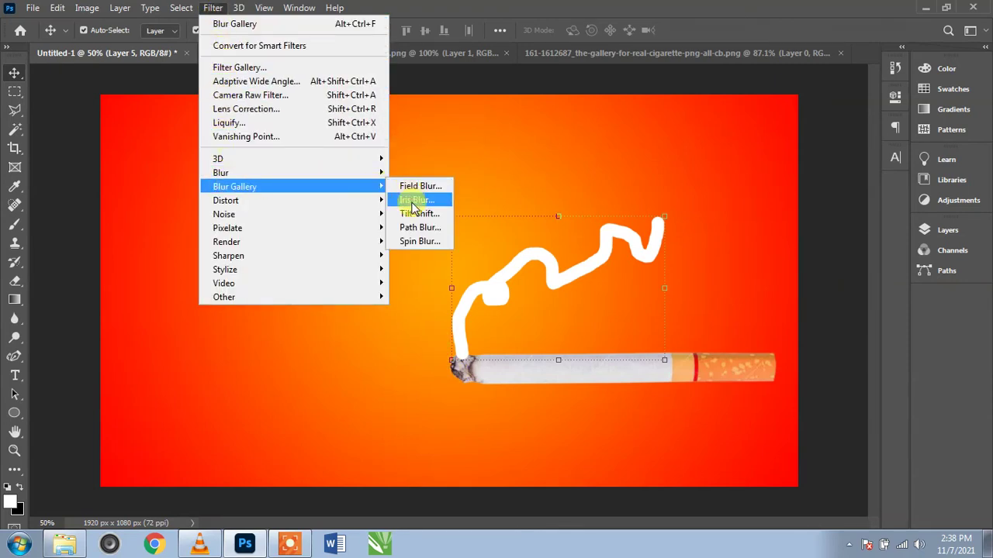
left_click(445, 233)
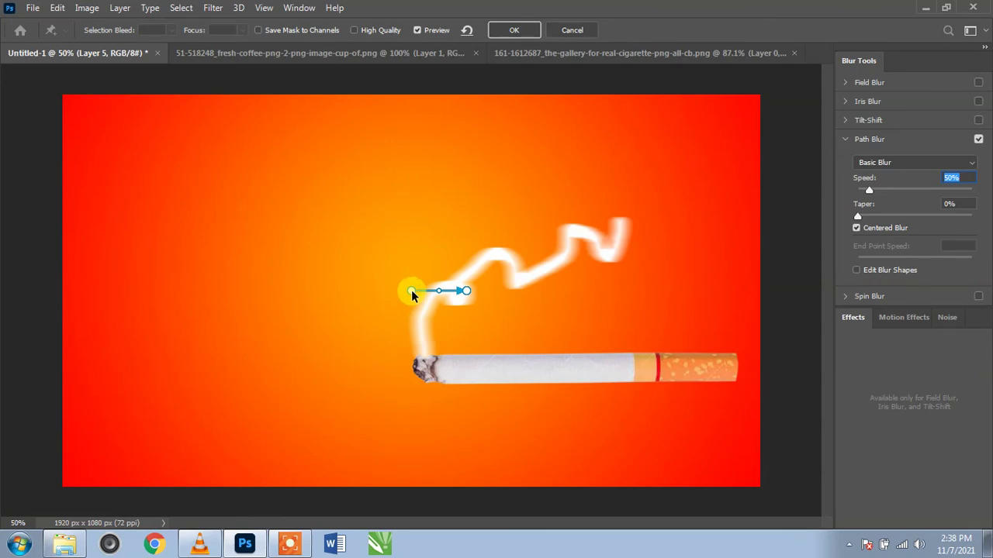
left_click_drag(412, 294, 422, 365)
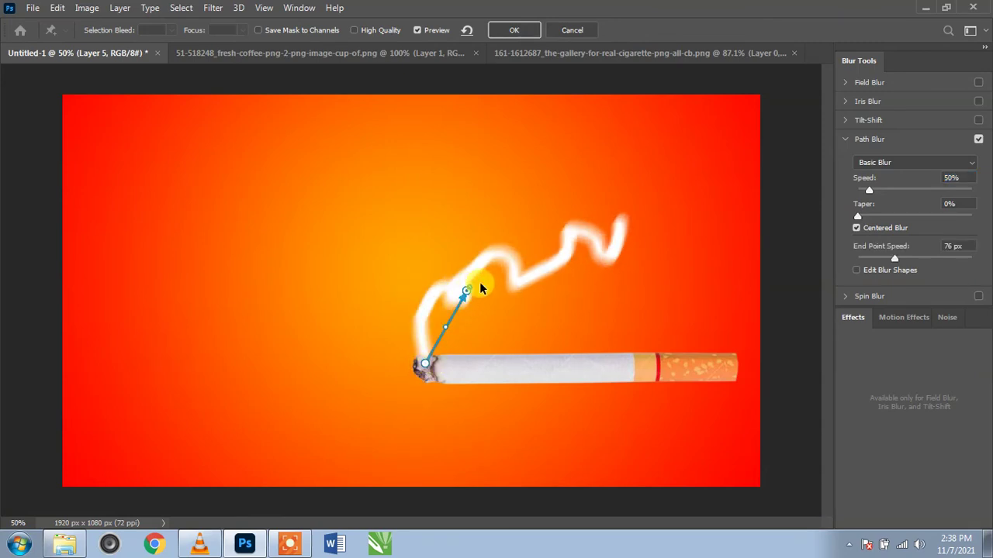
left_click_drag(465, 292, 628, 218)
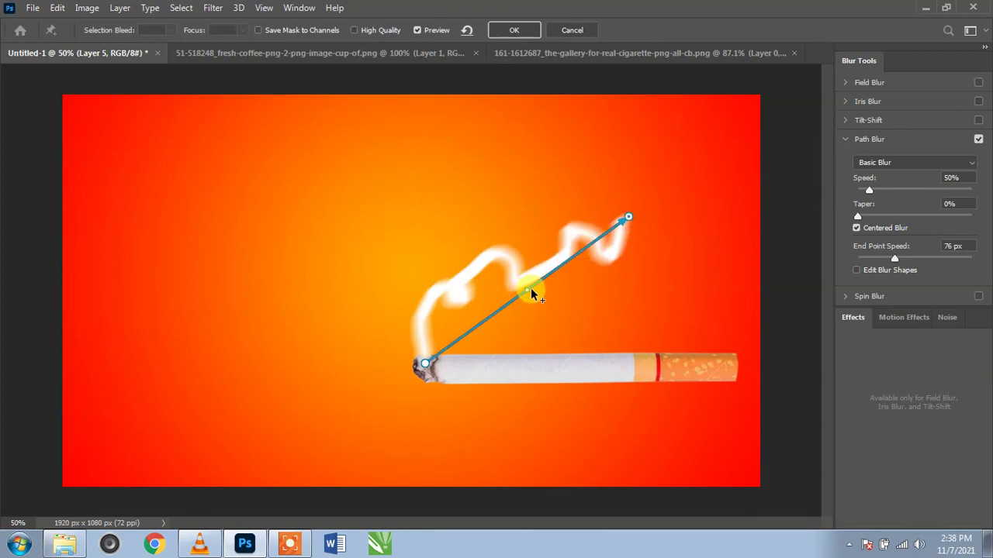
Add control points and bends so the blur path traces the wavy smoke streak.
left_click_drag(524, 294, 469, 255)
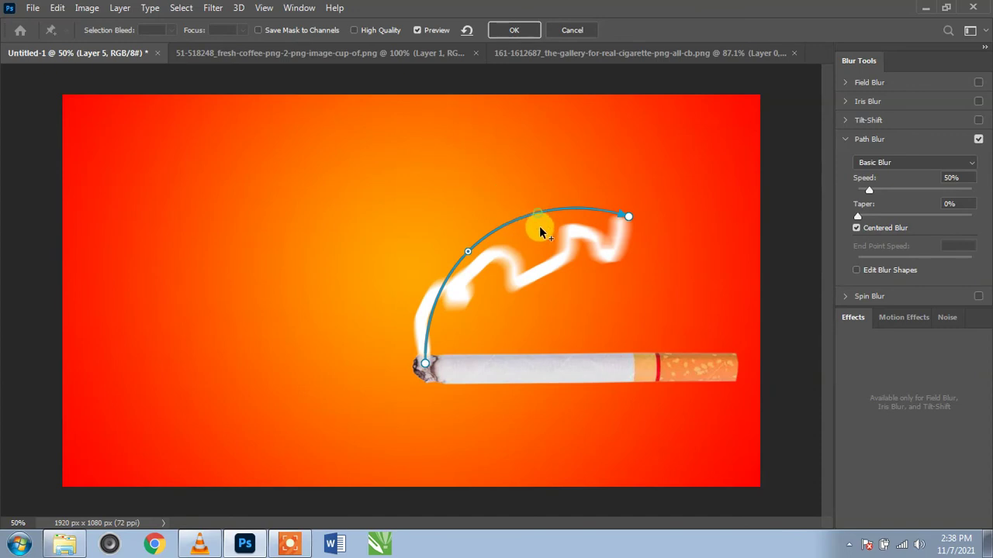
left_click_drag(539, 216, 555, 263)
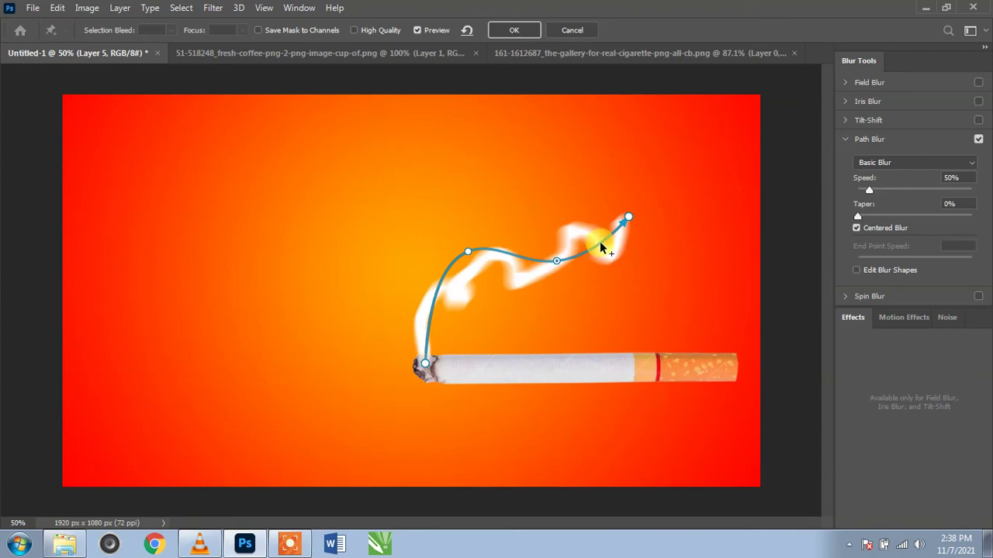
left_click_drag(601, 246, 589, 233)
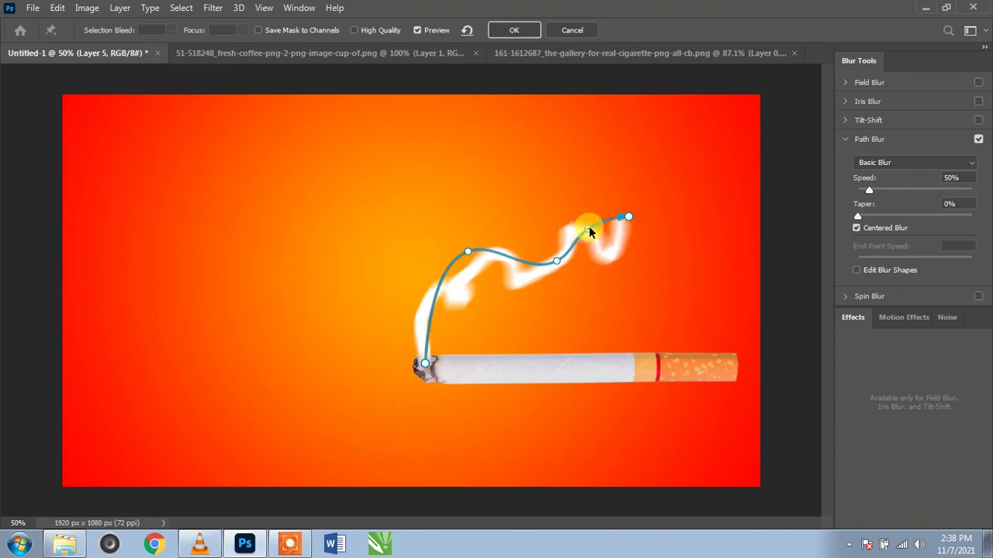
left_click(438, 287)
left_click_drag(438, 287, 466, 295)
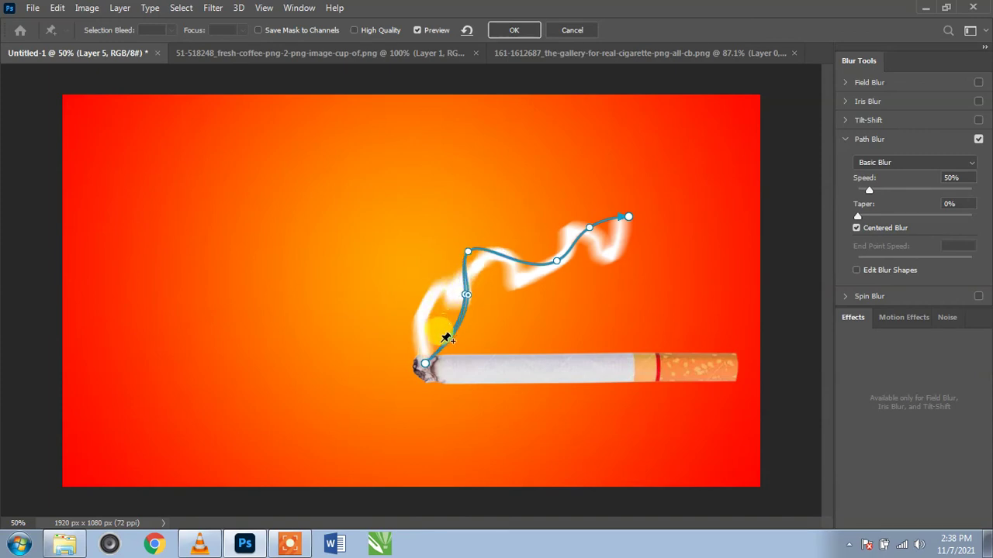
left_click(468, 253)
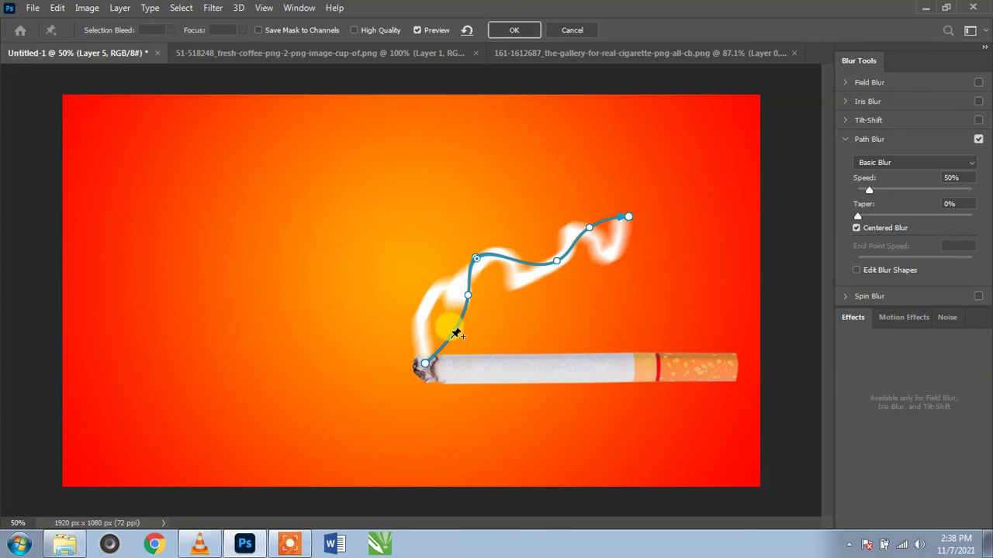
left_click_drag(448, 339, 424, 331)
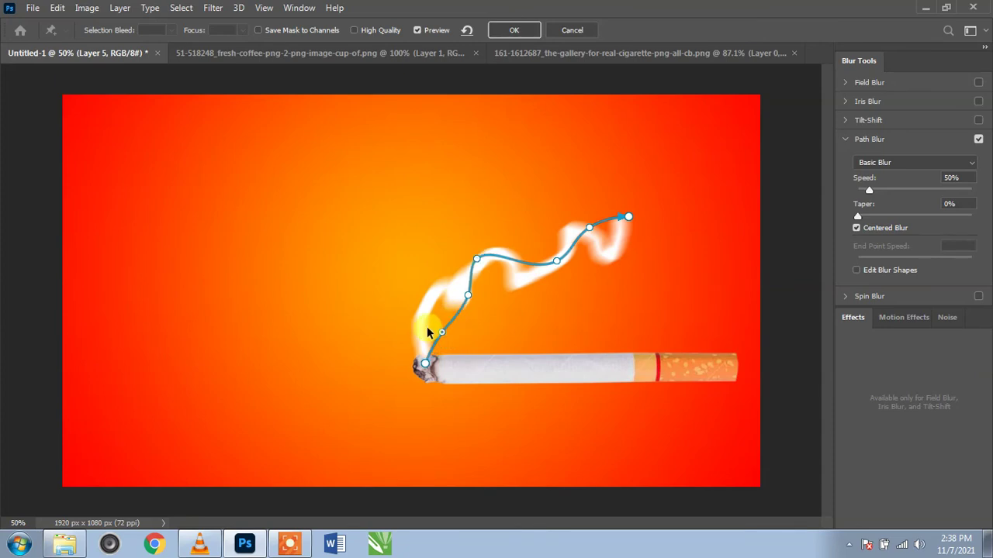
left_click(497, 355)
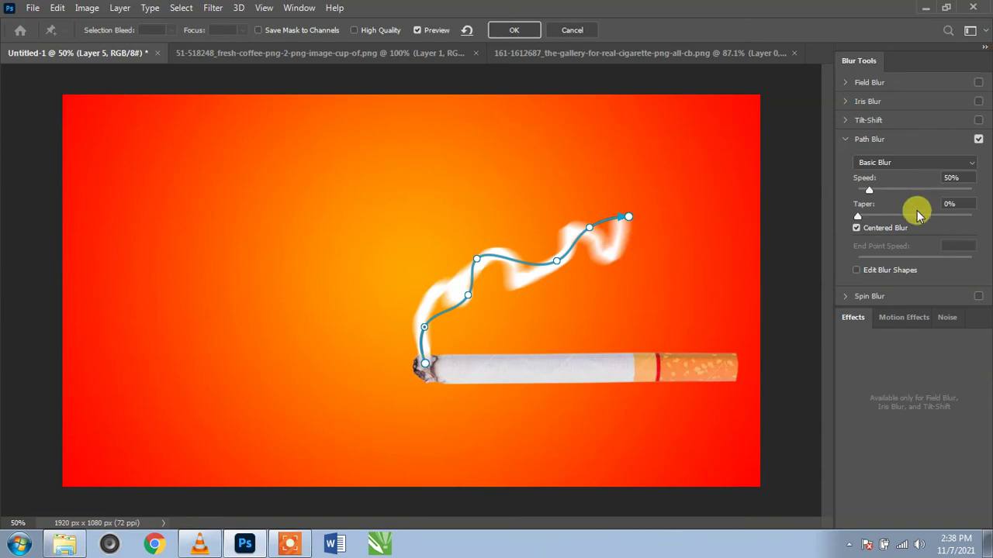
Raise the Path Blur speed to 430% and apply the blur to the smoke.
left_click_drag(870, 193, 968, 191)
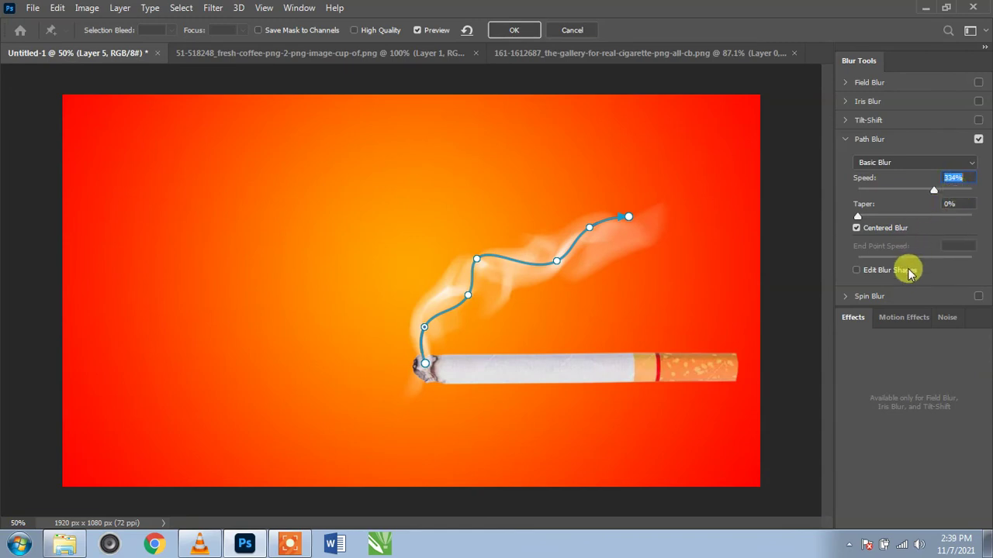
scroll(936, 191, "up", 5)
scroll(936, 192, "up", 3)
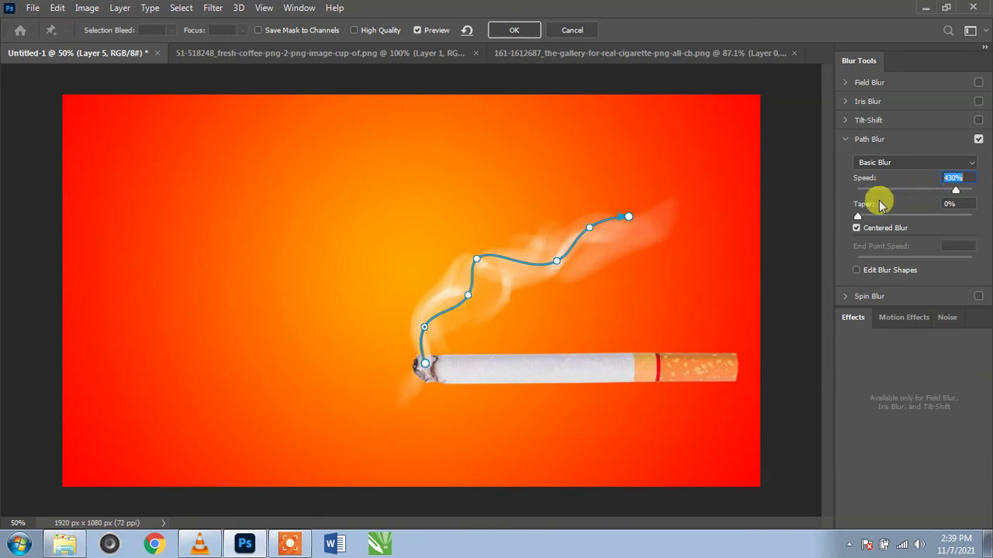
left_click(500, 31)
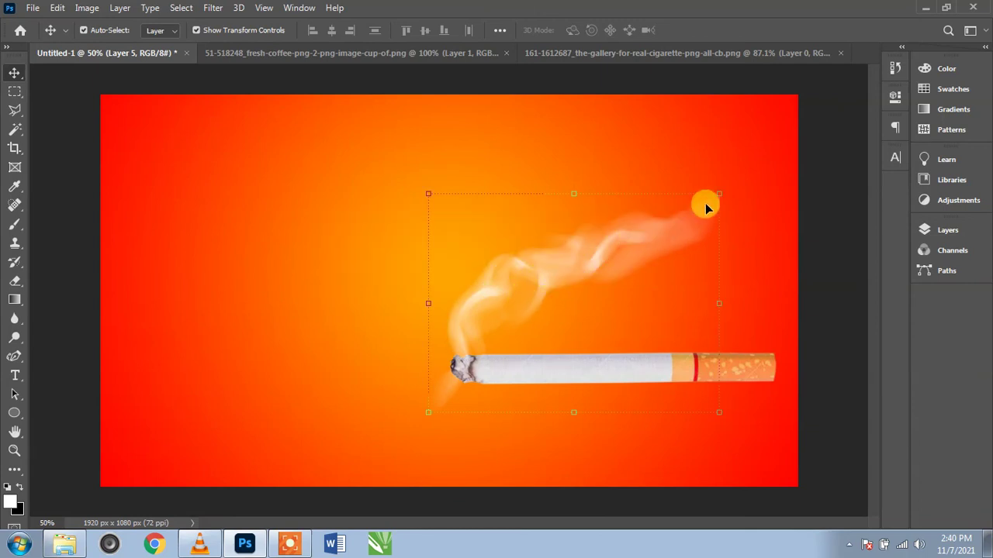
Scale the smoke to 89%, rotate it to -17.94°, and place it above the cigarette tip.
left_click_drag(718, 189, 687, 218)
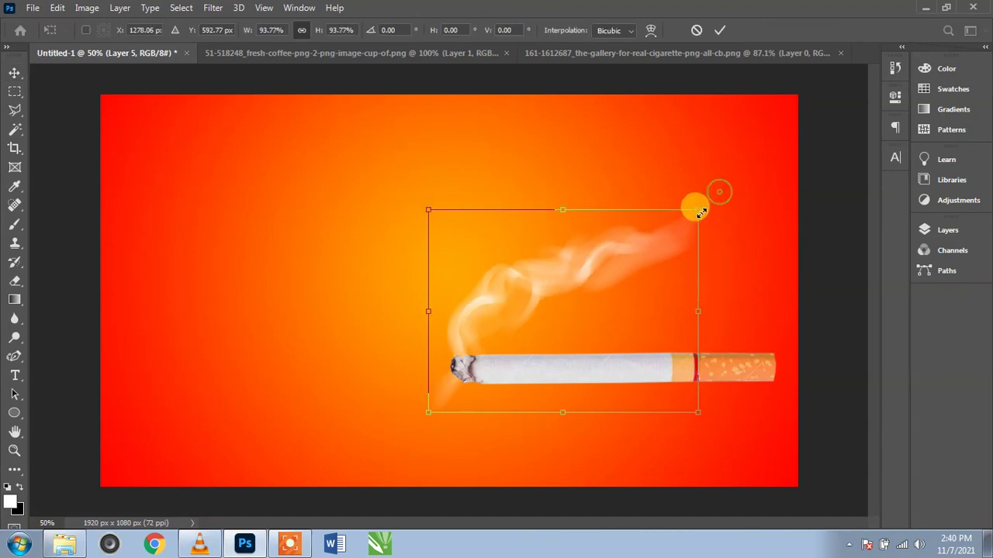
left_click_drag(631, 256, 655, 214)
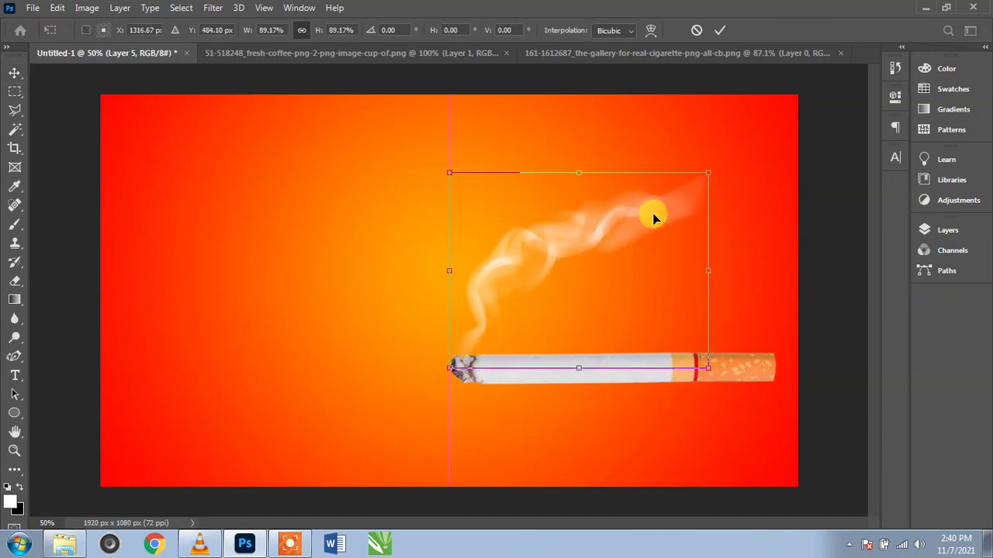
left_click_drag(721, 161, 660, 132)
left_click_drag(610, 205, 578, 191)
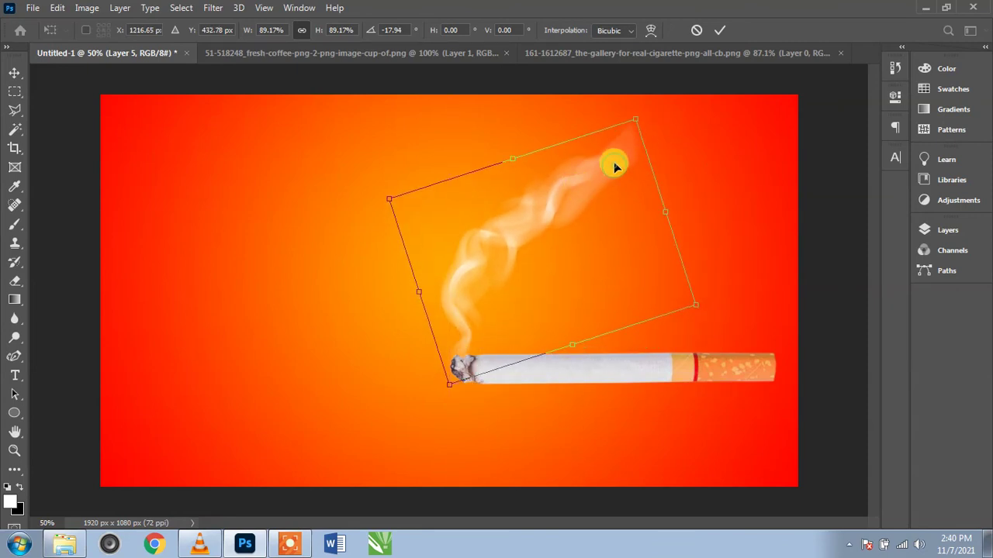
left_click_drag(614, 161, 621, 156)
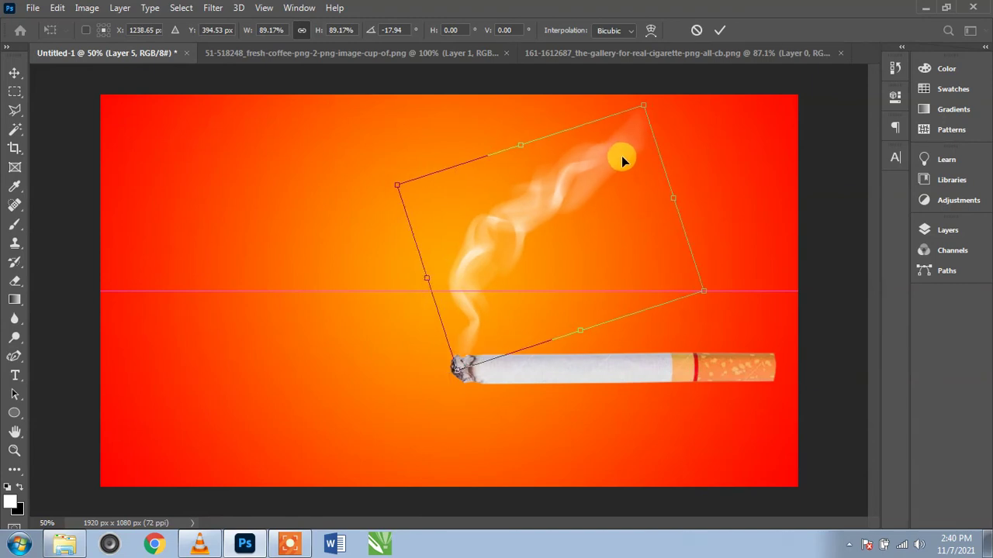
left_click(719, 30)
left_click(728, 174)
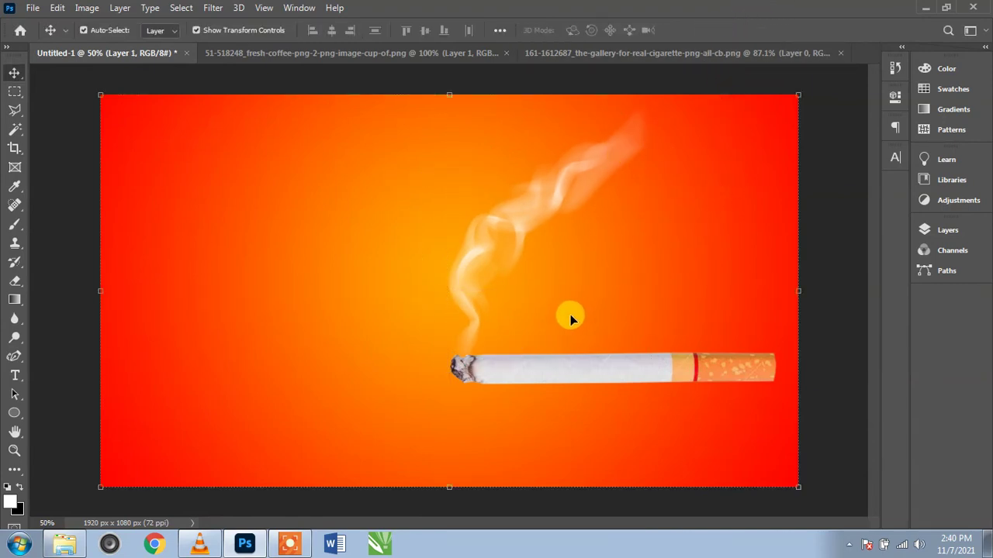
Nudge the smoke layer down onto the cigarette tip.
left_click(392, 345)
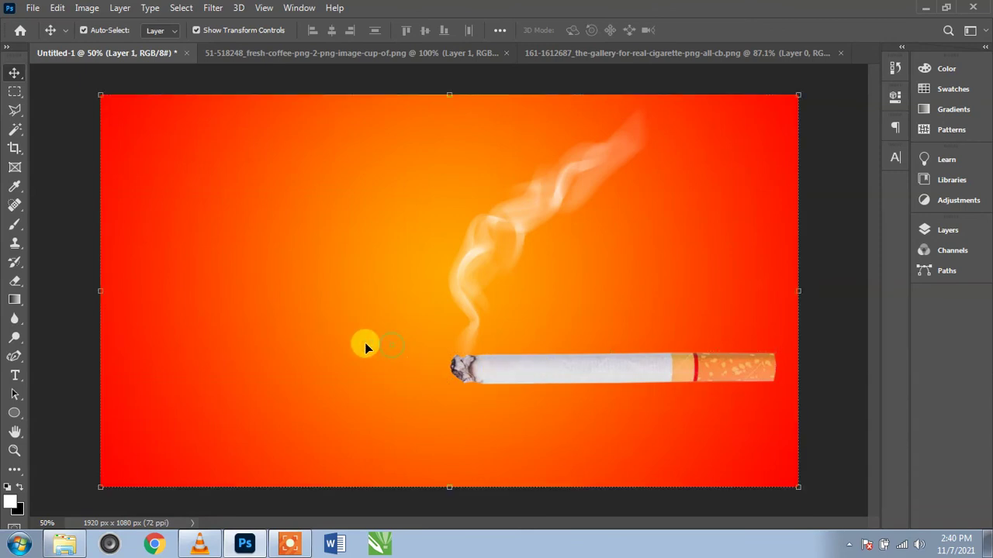
left_click(469, 305)
left_click_drag(469, 308, 467, 322)
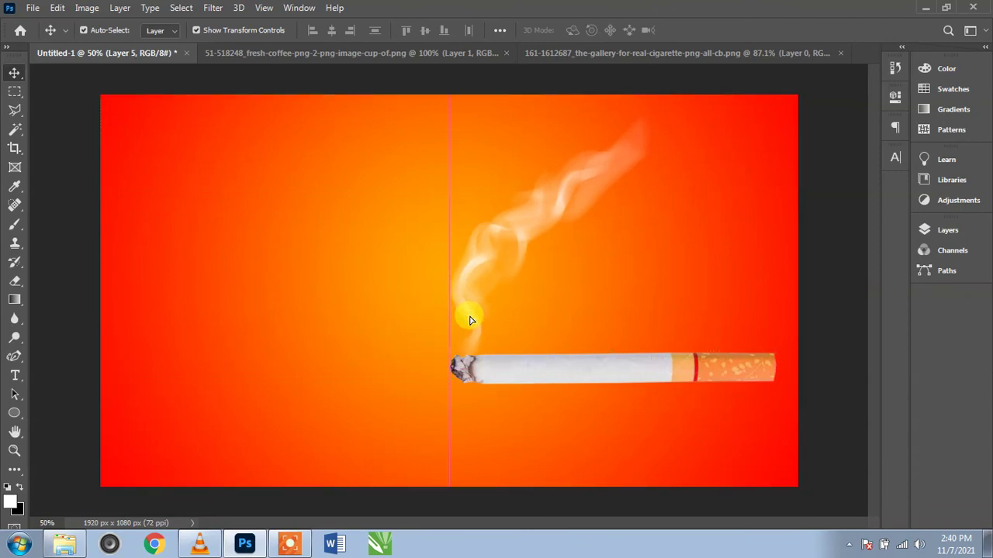
left_click(339, 295)
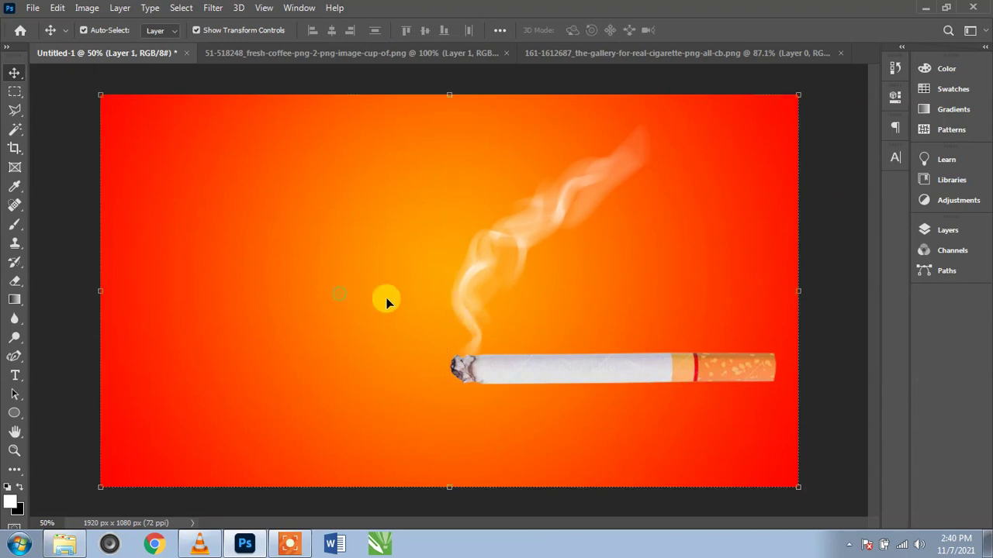
Group the cigarette Layer 4 and smoke Layer 5 into Group 2.
left_click(933, 231)
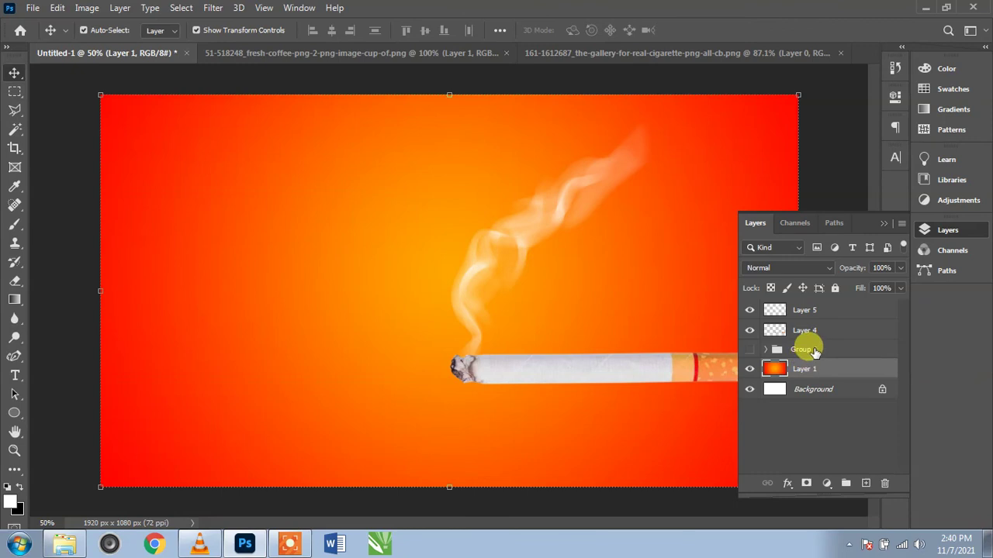
left_click(799, 371)
left_click(799, 330)
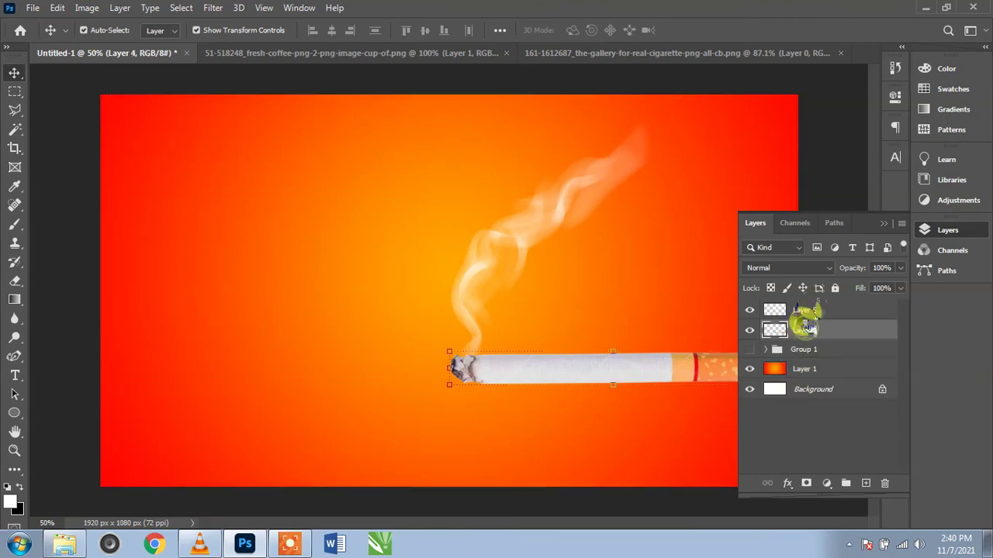
left_click(797, 312, "shift")
key("ctrl+g")
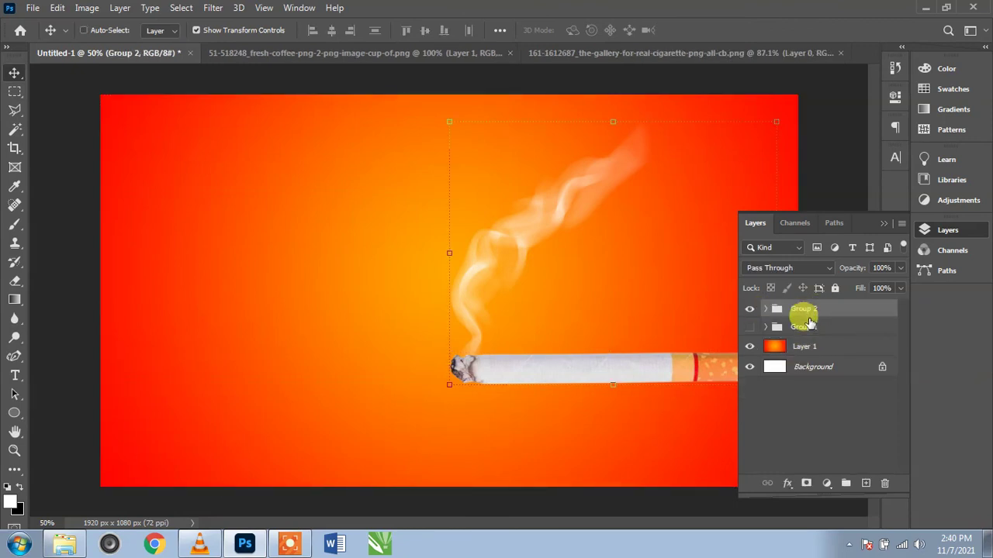
Hide Group 2 and show Group 1 so only the coffee cup scene is visible.
left_click(749, 309)
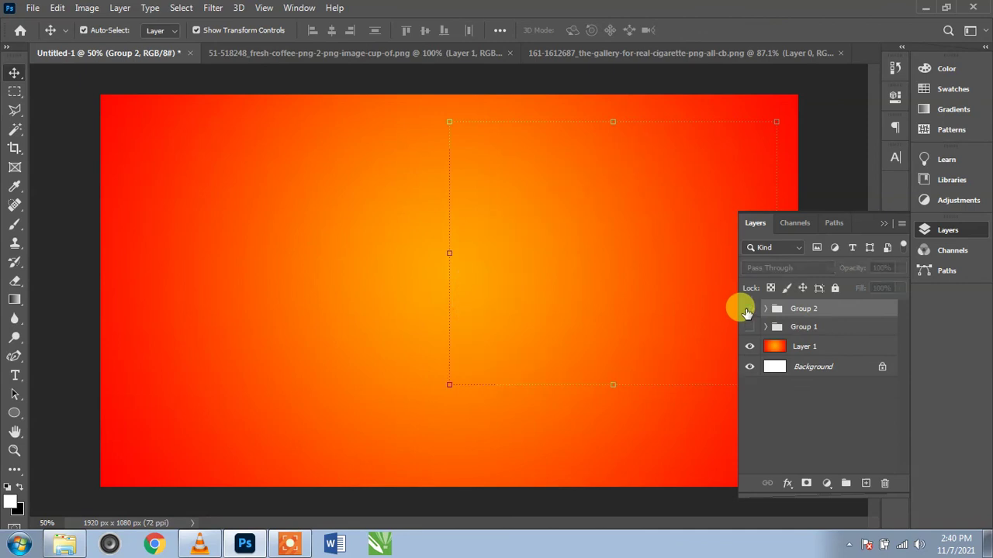
left_click(748, 309)
left_click(746, 309)
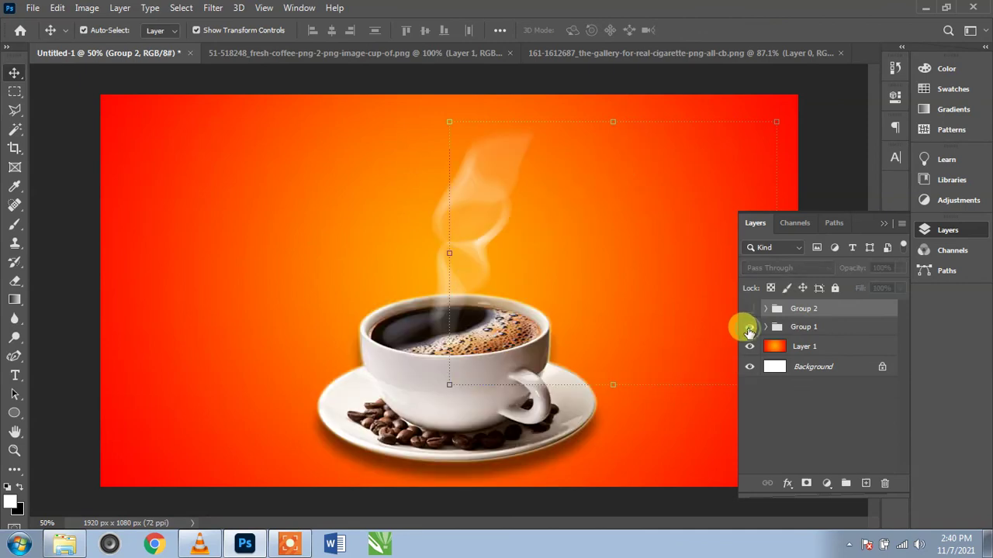
left_click(749, 328)
left_click(748, 329)
left_click(748, 328)
left_click(748, 309)
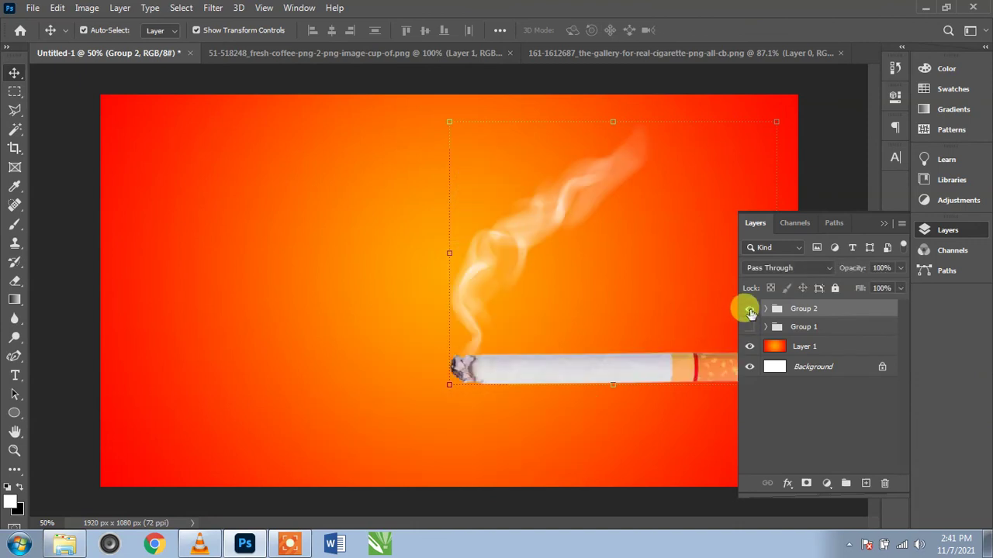
left_click(748, 309)
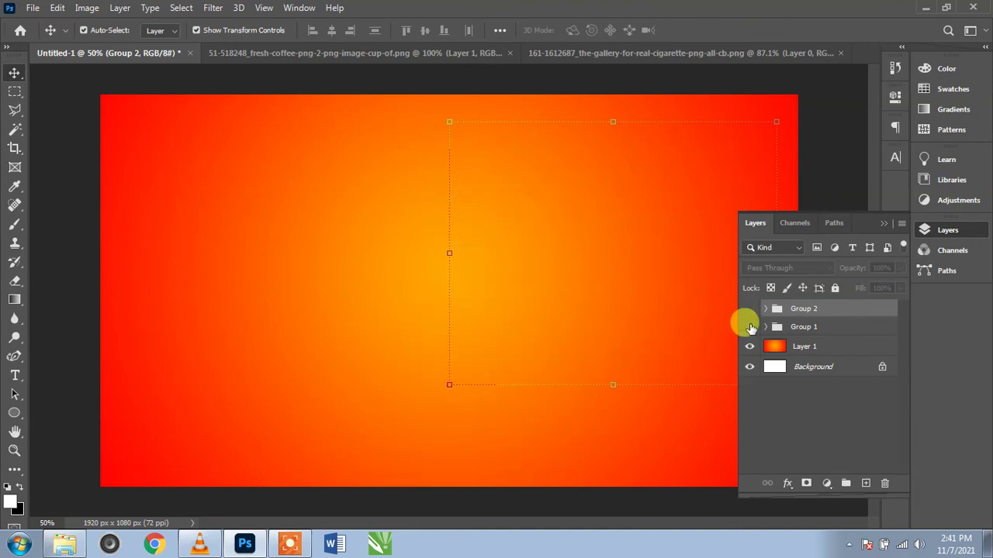
left_click(749, 327)
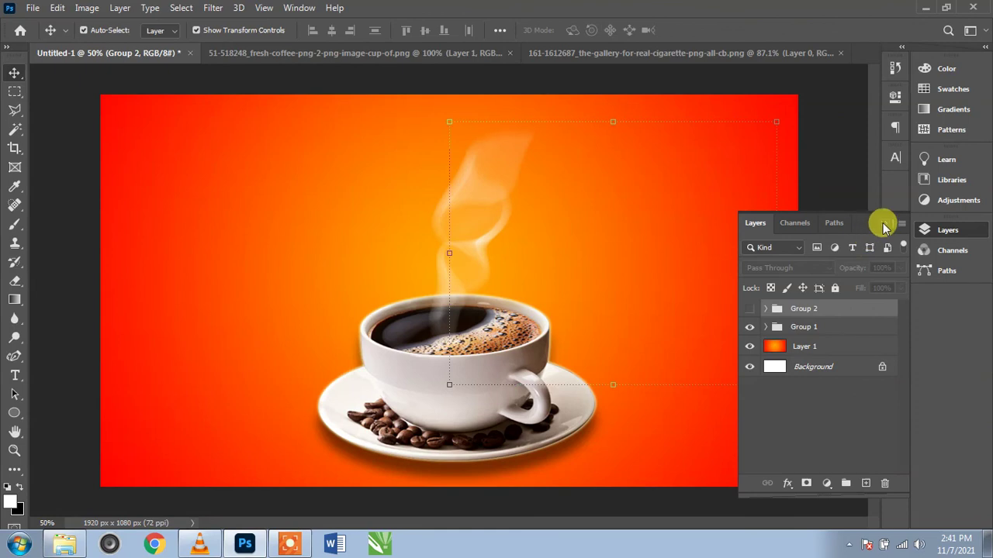
left_click(883, 223)
left_click(822, 252)
Switch to Full Screen Mode to display the coffee cup scene on black.
key("f")
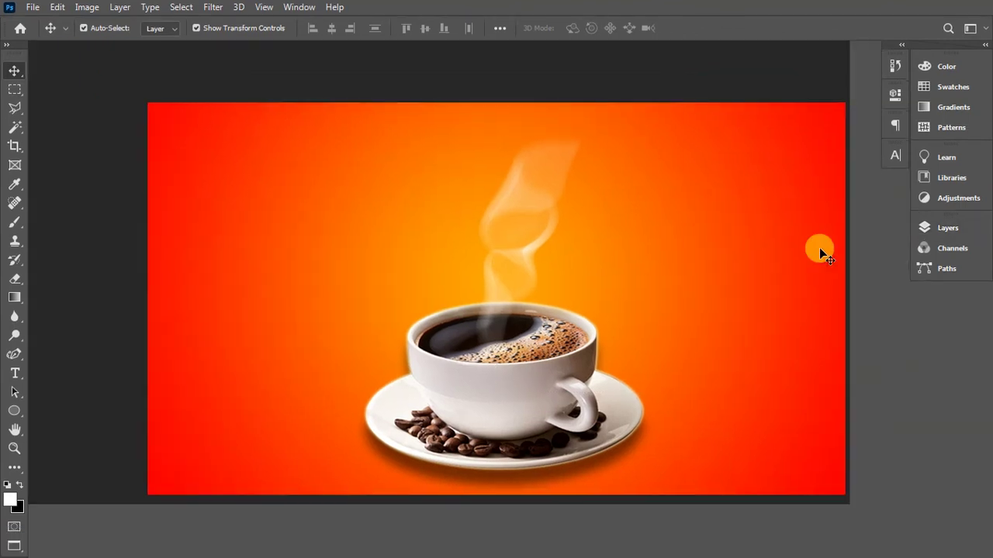
key("f")
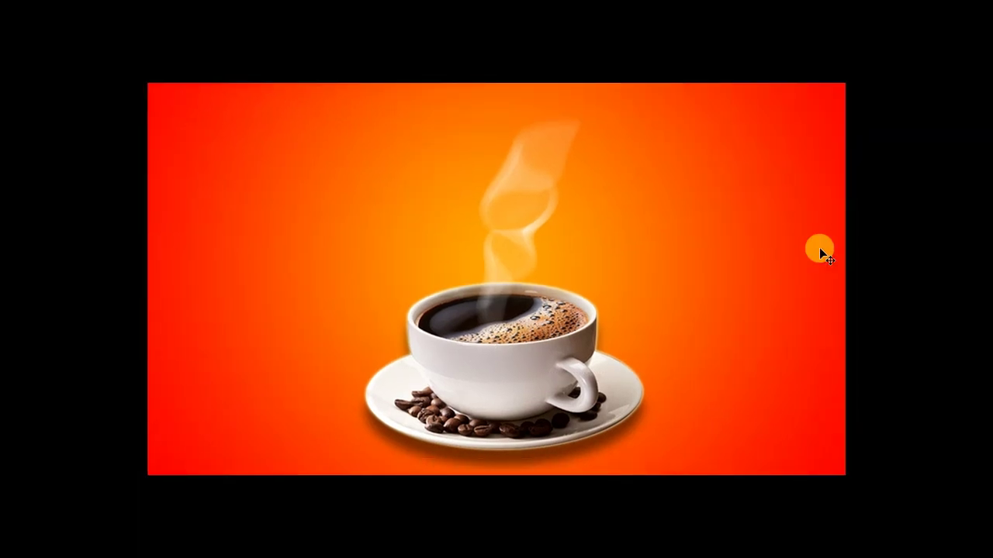